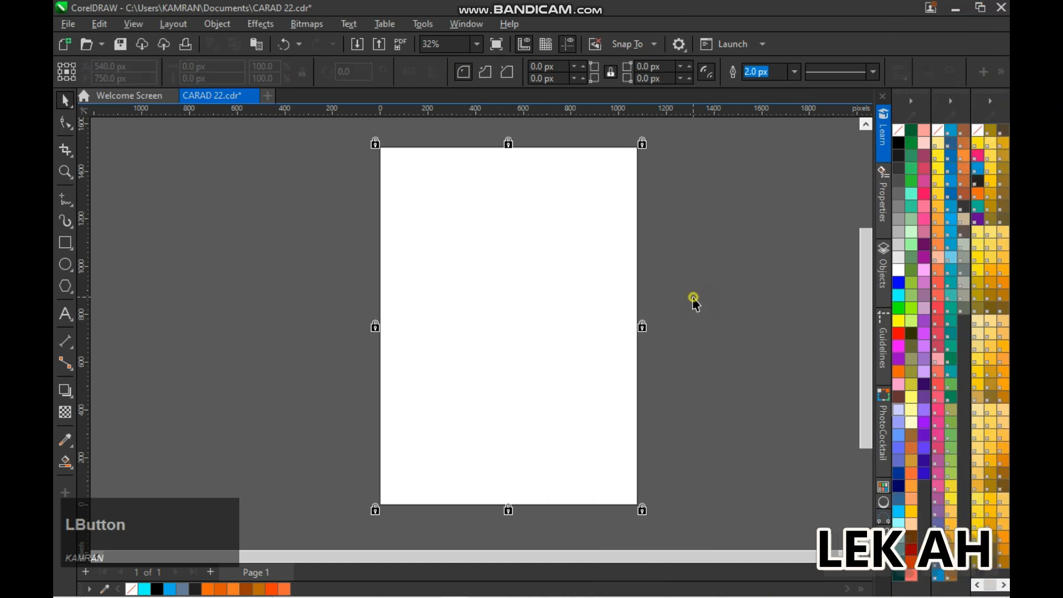
Draw a wavy freehand curve about 762 px wide across the page's upper-right corner and add two offset copies, varying their angle and size
click(110, 197)
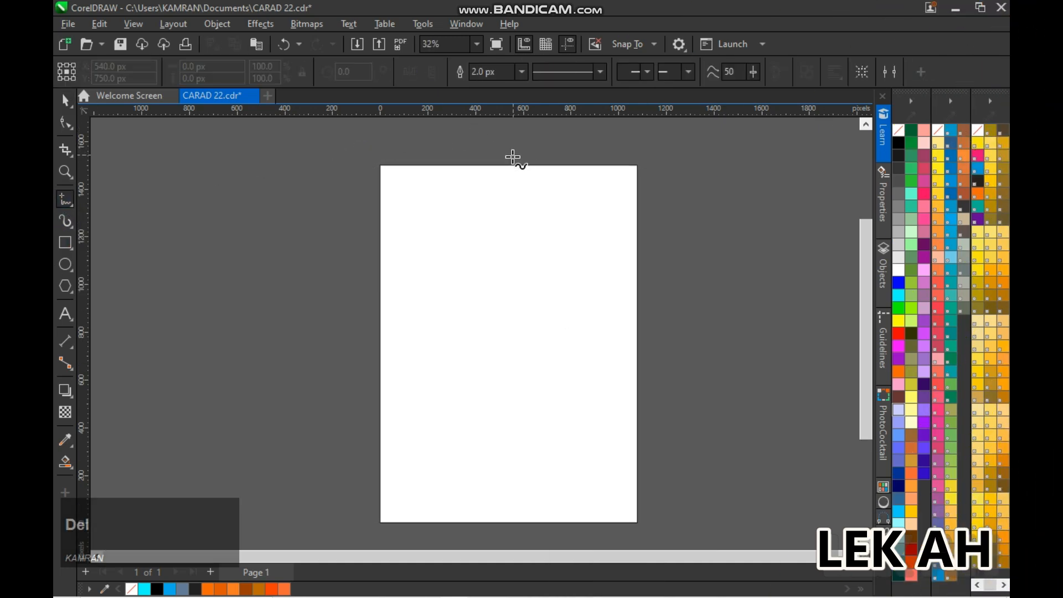
drag(609, 207, 667, 249)
key(Delete)
key(space)
drag(576, 206, 590, 196)
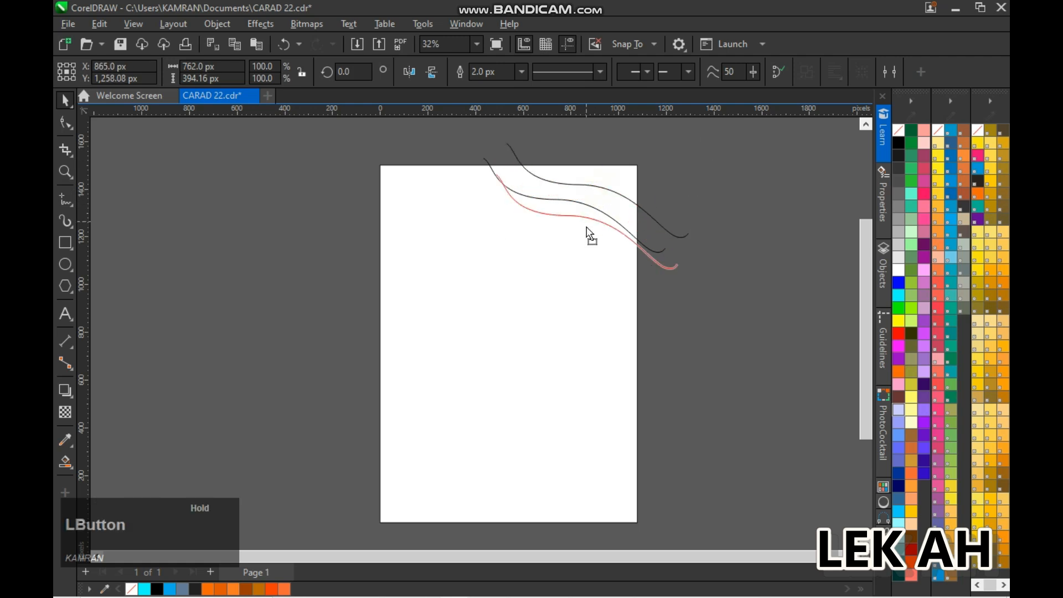
drag(727, 331, 771, 264)
drag(579, 204, 597, 206)
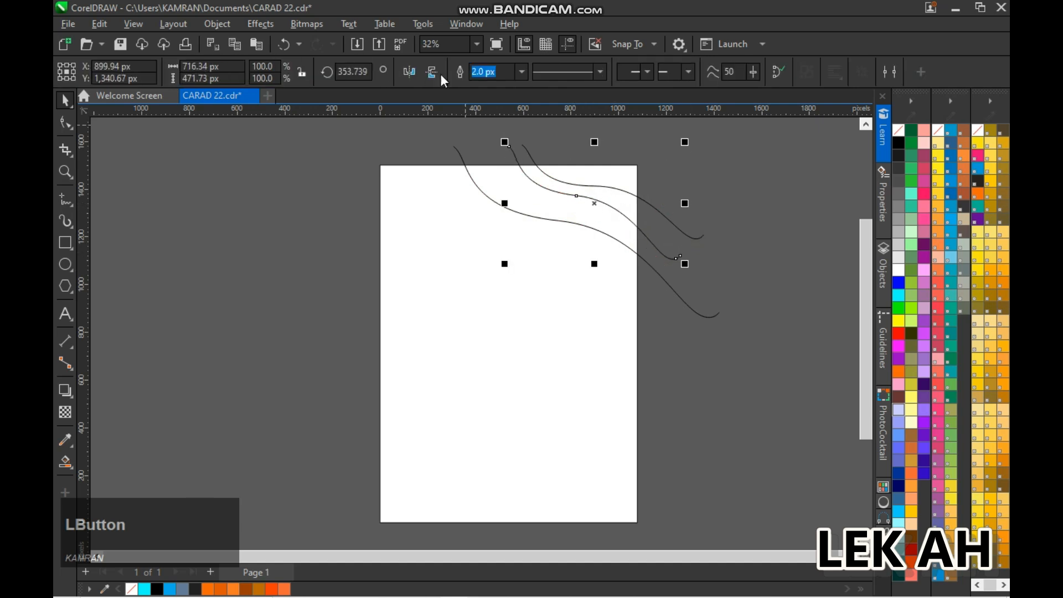
Nudge the lowest curve up and the middle curve slightly down to even the spacing of the three upper curves
click(607, 247)
click(626, 246)
key(Up)
key(Up)
key(Up)
key(Up)
click(752, 219)
click(666, 255)
key(Down)
click(133, 24)
click(158, 76)
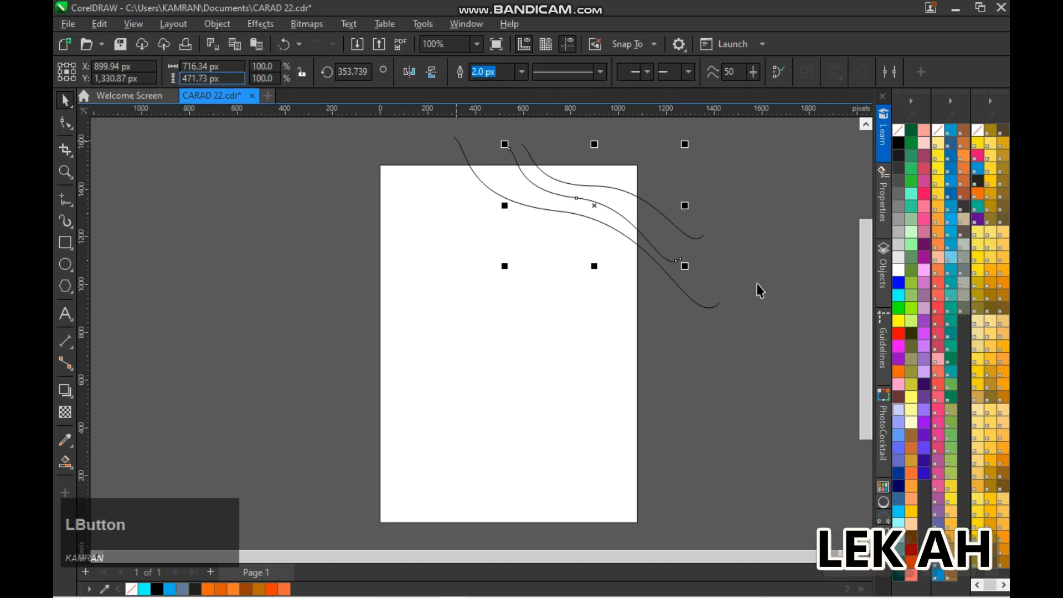
click(758, 284)
Draw three wavy freehand curves across the lower part of the page, extending past both side edges
click(134, 24)
click(149, 63)
scroll(617, 259, up, 1)
drag(863, 357, 863, 343)
drag(863, 297, 863, 349)
click(66, 196)
drag(258, 381, 419, 387)
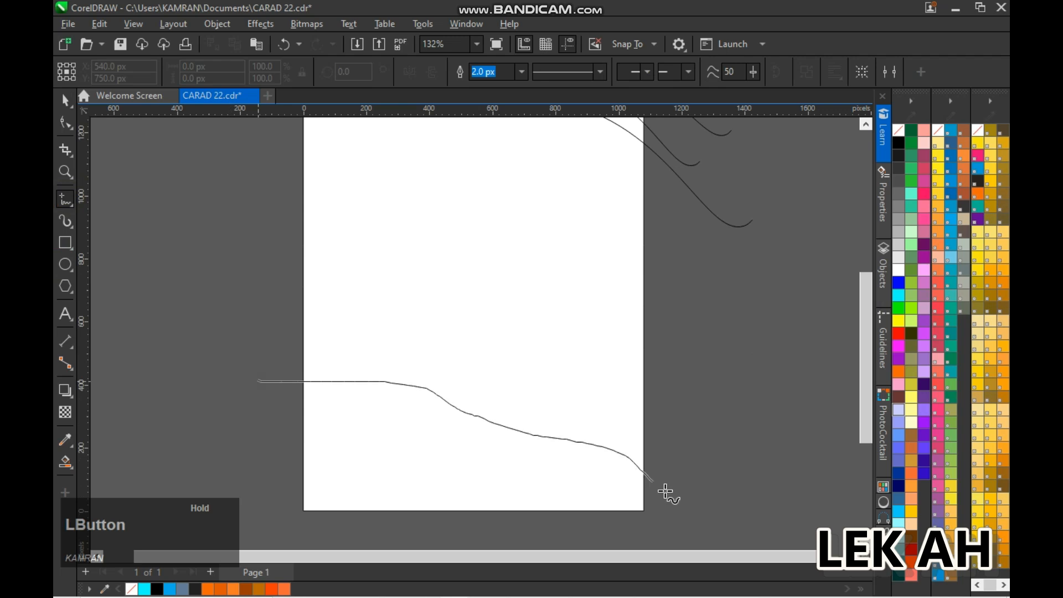
drag(666, 491, 683, 498)
drag(259, 342, 464, 349)
drag(627, 347, 664, 322)
Select the three lower curves and nudge them down slightly
key(space)
scroll(728, 324, down, 1)
mouse_move(299, 268)
mouse_down()
mouse_move(749, 459)
mouse_move(766, 491)
mouse_up()
key(Down)
key(Down)
key(Down)
key(Down)
key(Down)
key(Down)
key(Down)
key(Down)
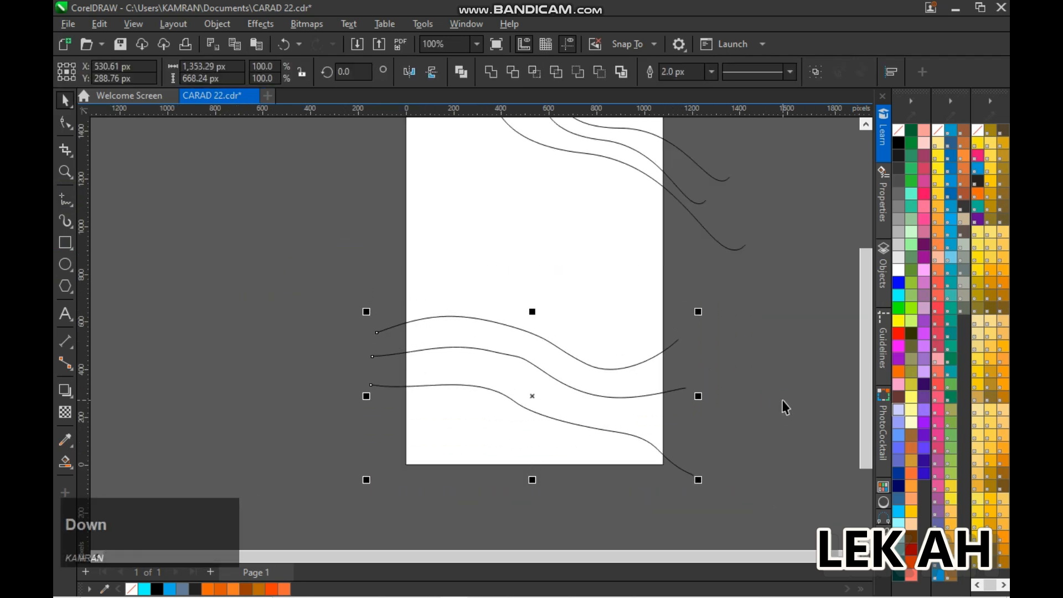
Group the three lower curves, and group the three upper curves
click(151, 358)
click(66, 462)
key(space)
drag(230, 282, 818, 493)
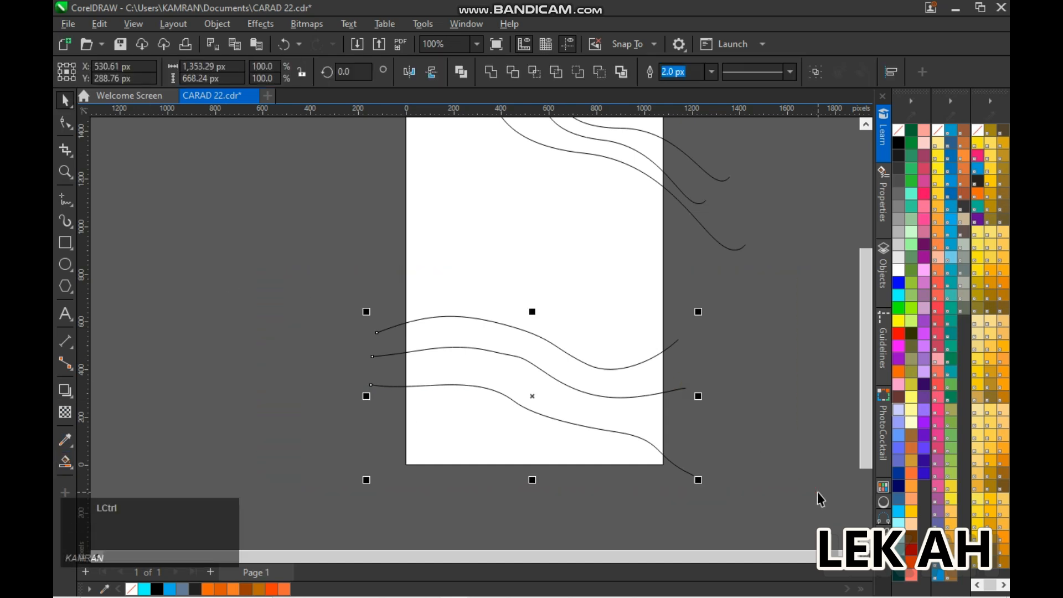
key(ctrl+g)
scroll(795, 383, down, 1)
drag(555, 141, 833, 286)
key(ctrl+g)
Fill the regions between the curves in both corners using Smart Fill, and delete the construction curves
click(798, 310)
key(F4)
click(65, 462)
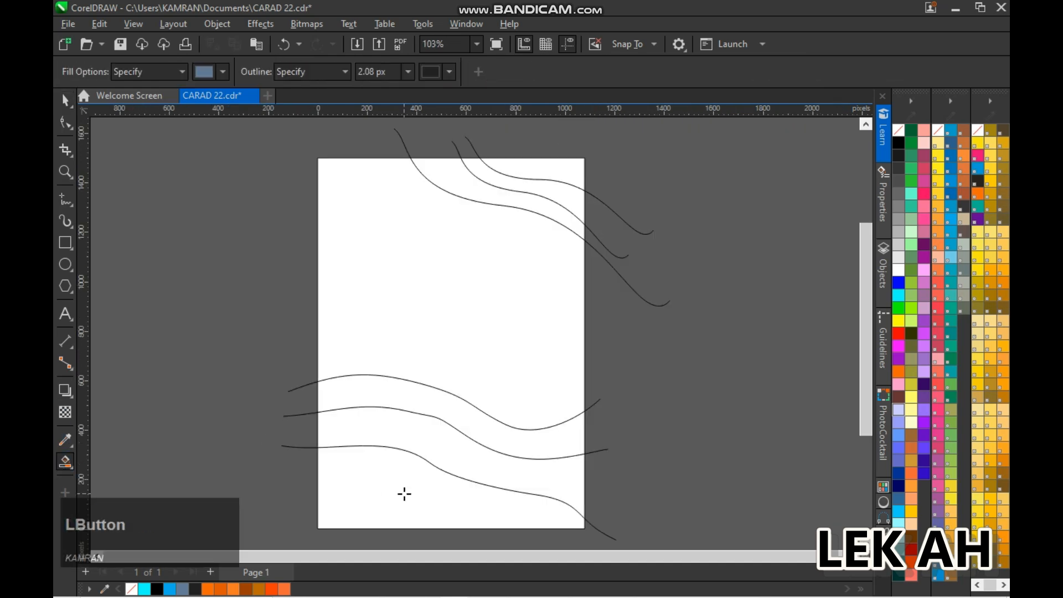
click(404, 493)
click(550, 206)
key(space)
click(646, 299)
key(Delete)
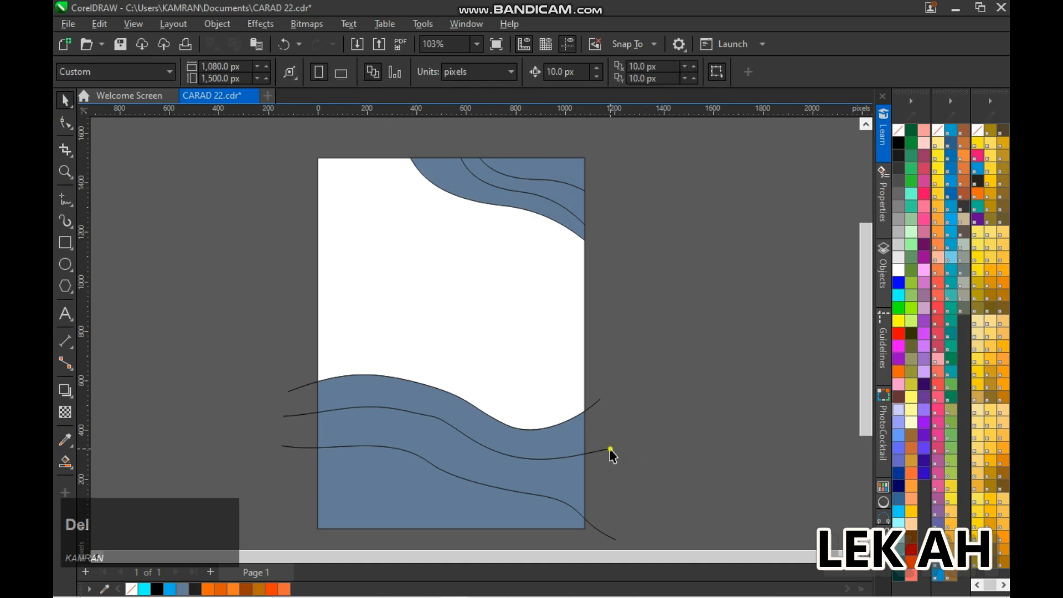
scroll(600, 406, down, 1)
Color the three upper wave shapes in yellow to orange shades and remove their outlines
click(612, 194)
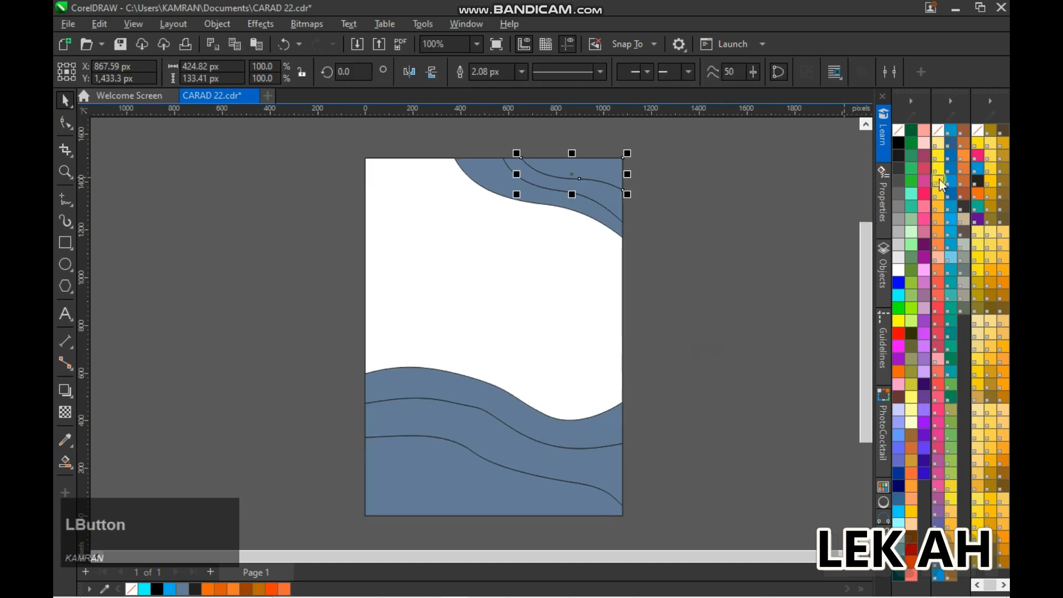
click(944, 211)
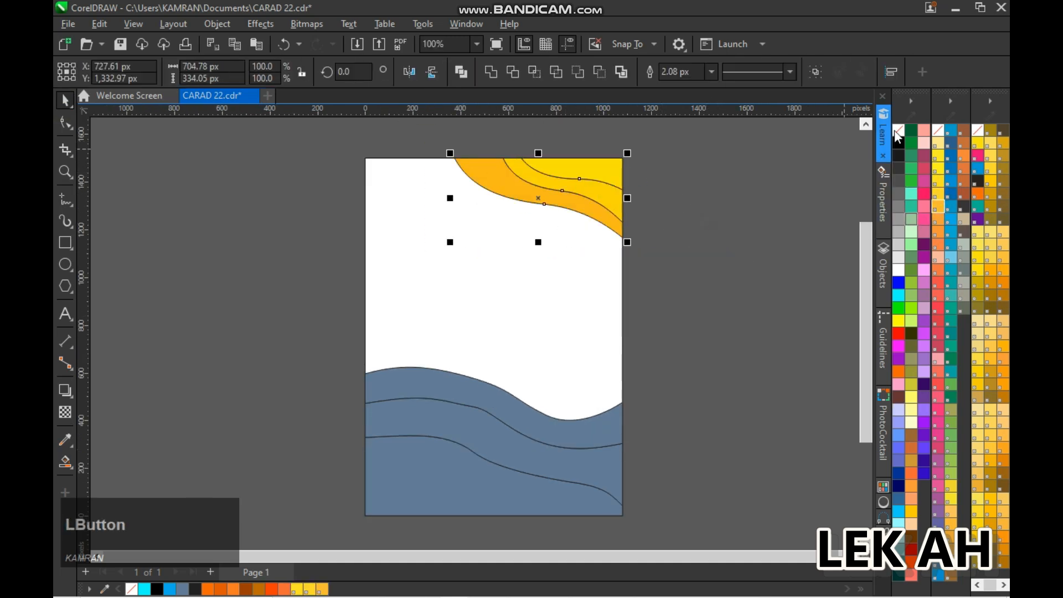
click(775, 194)
Color the three lower wave shapes from yellow at the page bottom to orange on top, and remove their outlines
drag(297, 346, 672, 567)
click(508, 442)
click(938, 181)
double_click(556, 415)
click(938, 194)
click(586, 377)
click(939, 208)
drag(328, 311, 667, 501)
right_click(899, 129)
click(714, 320)
drag(867, 367, 868, 353)
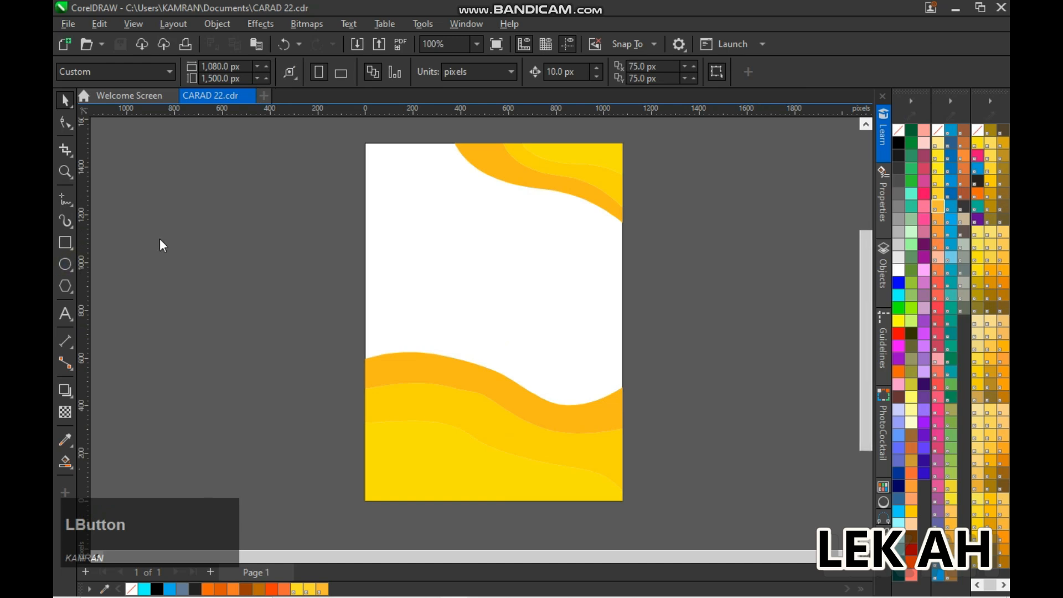
Draw a circle about 574 px in diameter and place it on the left half of the page between the waves
key(F7)
drag(169, 210, 306, 347)
key(space)
drag(253, 278, 440, 252)
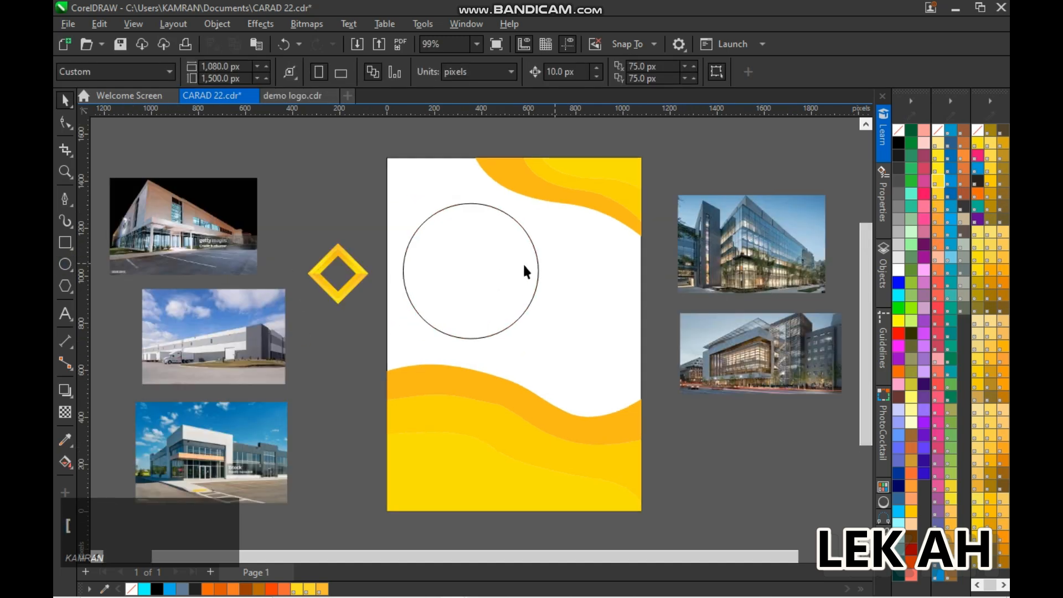
click(538, 272)
Give the circle a 10 px outline and color the outline yellow
click(698, 72)
click(673, 158)
click(698, 72)
click(670, 181)
click(671, 182)
click(530, 239)
click(899, 244)
key(ctrl+z)
right_click(898, 245)
click(704, 169)
click(532, 242)
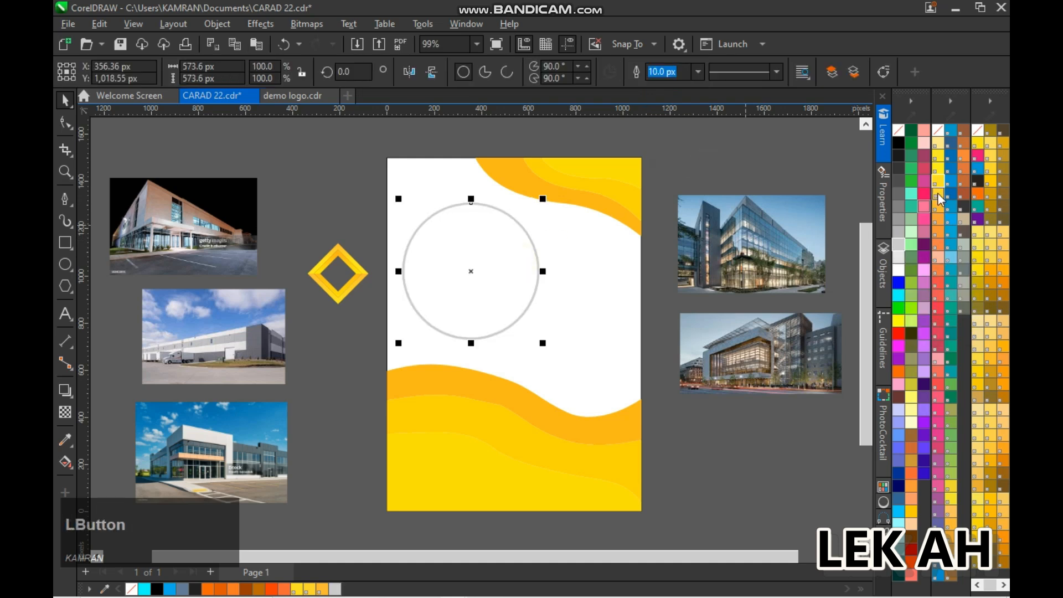
Make a smaller concentric copy of the circle, fill it light grey and remove its outline
drag(542, 343, 536, 336)
right_click(534, 334)
click(899, 232)
right_click(899, 130)
click(714, 177)
Save the file and PowerClip the glass office building photo inside the inner circle
click(495, 261)
click(668, 190)
key(ctrl+s)
right_click(738, 250)
click(786, 370)
click(483, 276)
Edit the clipped contents, enlarge the building photo to cover the whole circle and finish editing
click(118, 134)
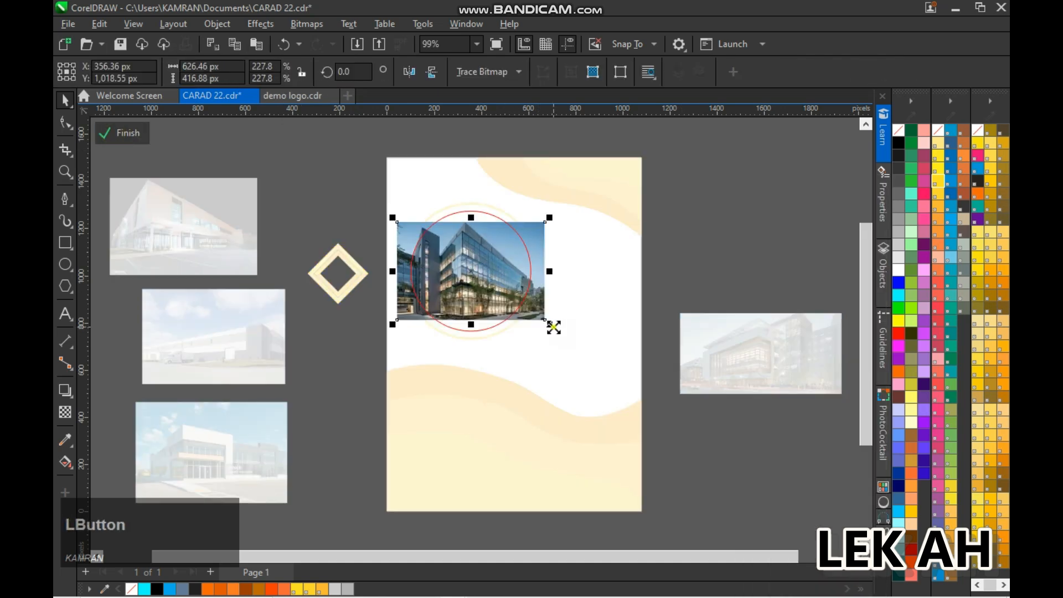
drag(550, 325, 573, 344)
key(Up)
click(121, 133)
Move the yellow diamond icon to the page's upper-left corner and scale it down to about 133 px
click(337, 259)
click(328, 205)
key(ctrl+s)
click(357, 271)
click(352, 288)
drag(361, 272, 450, 190)
drag(461, 227, 447, 213)
scroll(471, 216, up, 2)
drag(865, 345, 864, 325)
mouse_move(393, 239)
mouse_down()
mouse_move(392, 229)
mouse_move(376, 232)
mouse_up()
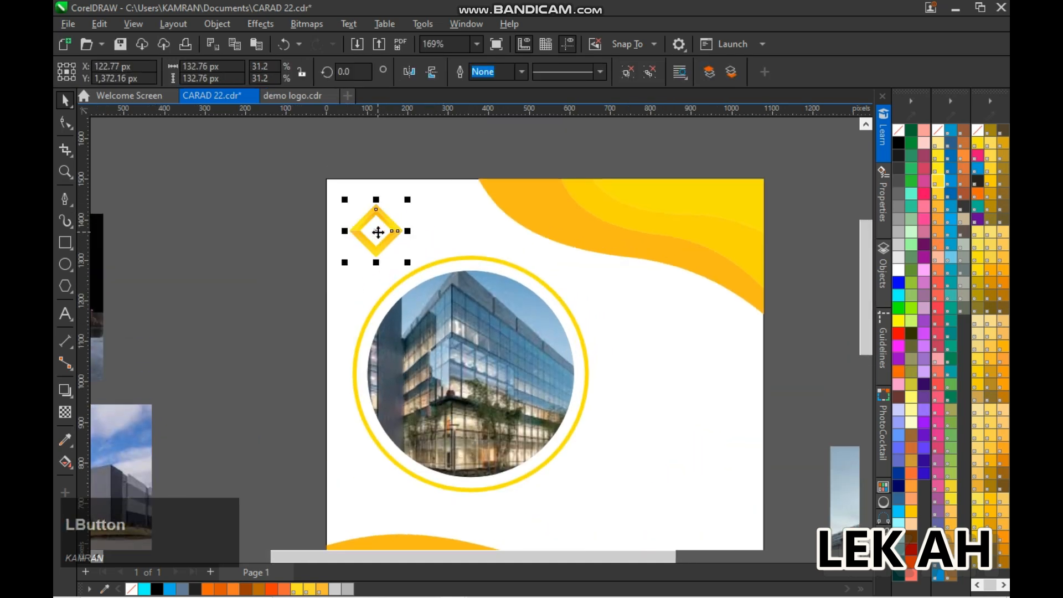
Add the text LOGO in a bold sans-serif font and place it right of the diamond icon, vertically aligned with it
key(s)
click(197, 251)
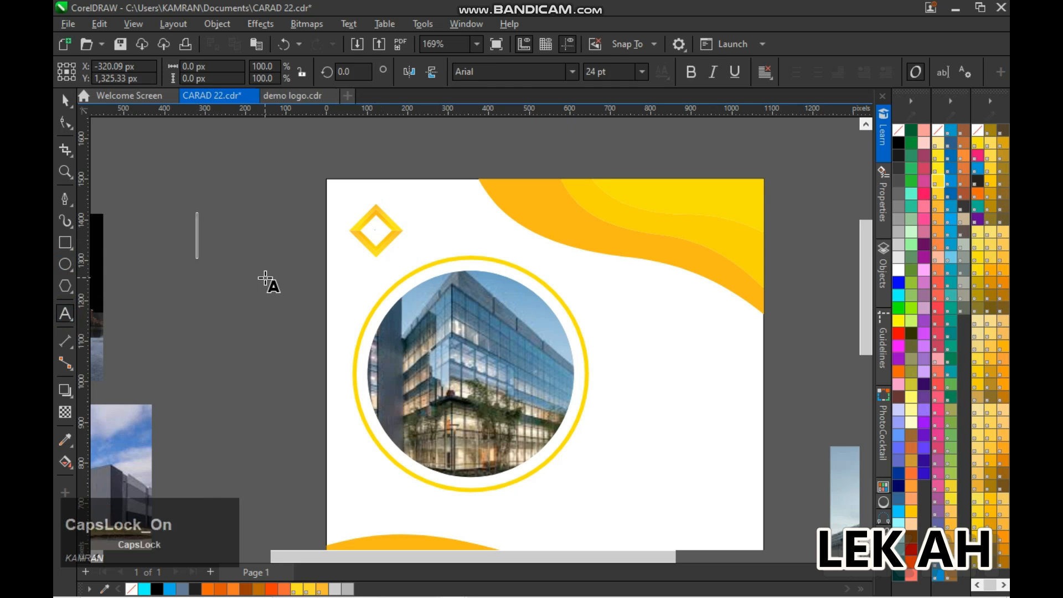
click(573, 72)
click(529, 119)
shift+click(357, 230)
key(e)
click(333, 233)
click(264, 235)
drag(264, 235, 477, 237)
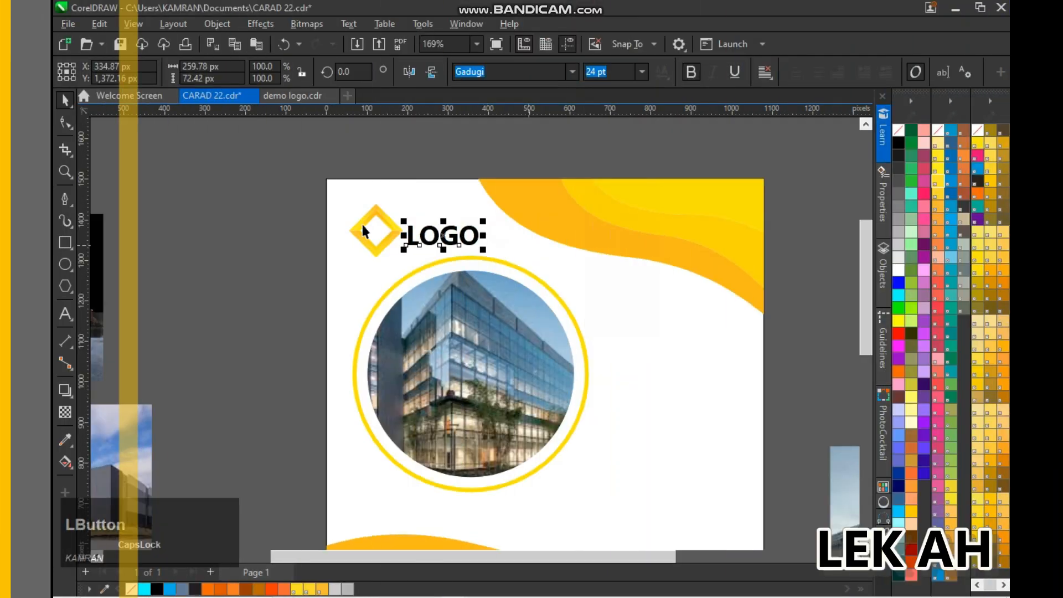
click(338, 264)
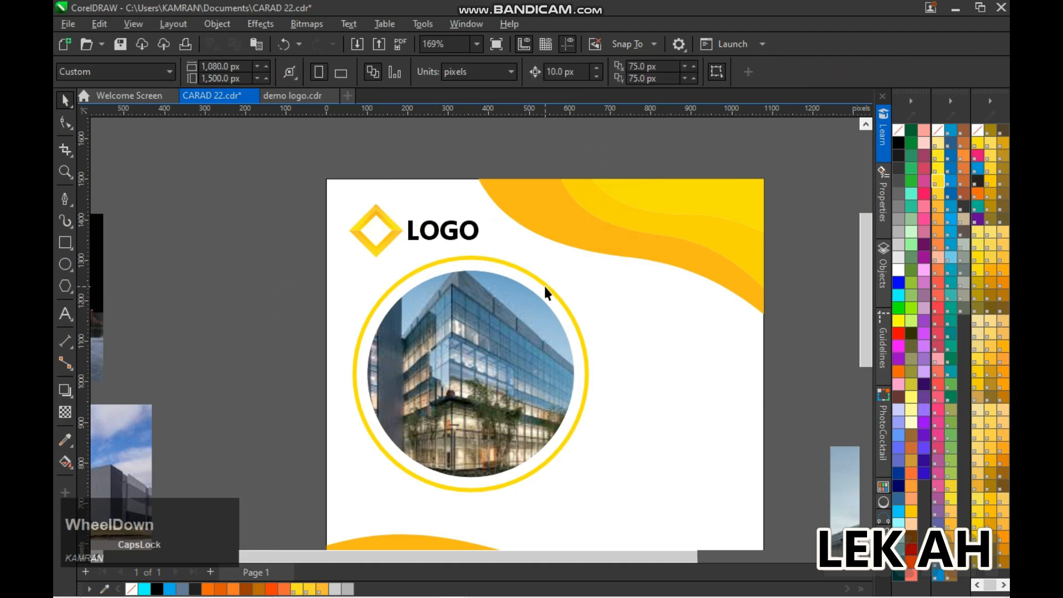
Draw a rectangle about 339 by 758 px beside the page and round its corners fully into a capsule
scroll(544, 285, down, 2)
key(F4)
click(62, 247)
drag(289, 192, 369, 371)
click(64, 121)
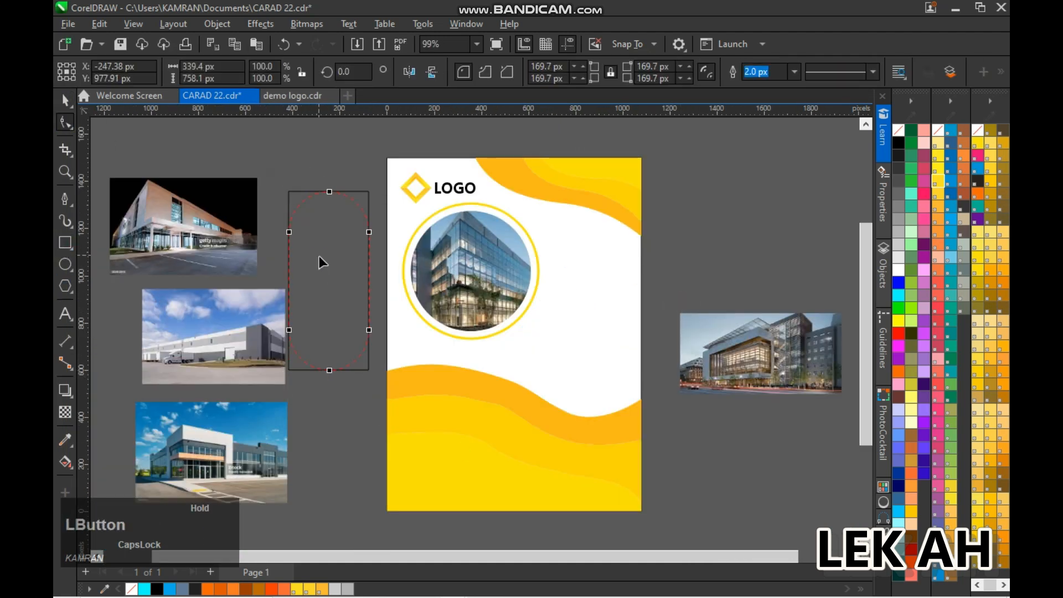
Place the capsule in the page's lower left, scale it to about 233 by 520 px and duplicate it twice in a row
drag(328, 281, 451, 408)
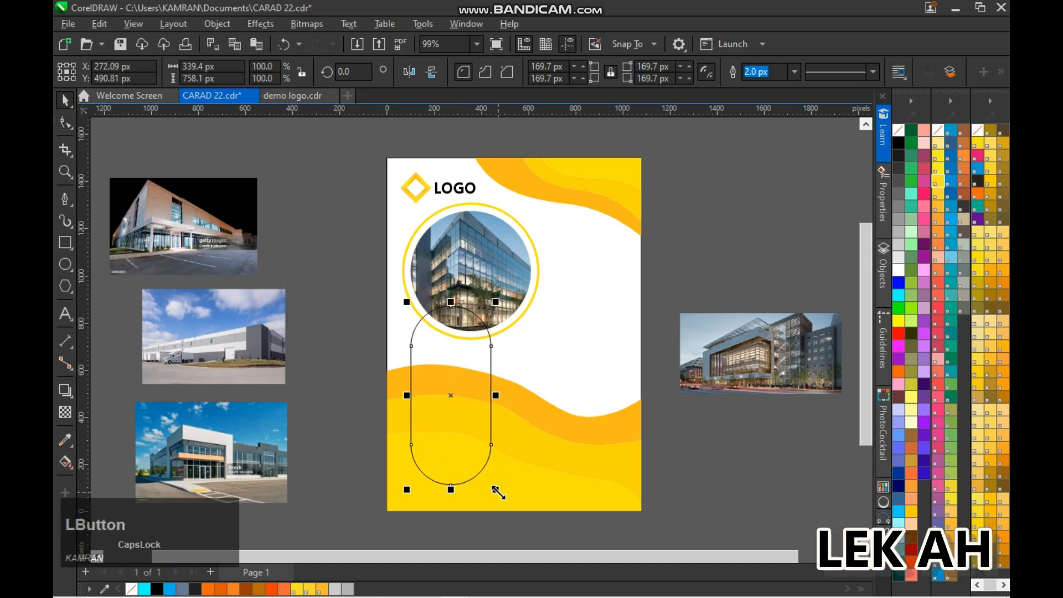
drag(498, 486, 483, 461)
drag(450, 414, 520, 415)
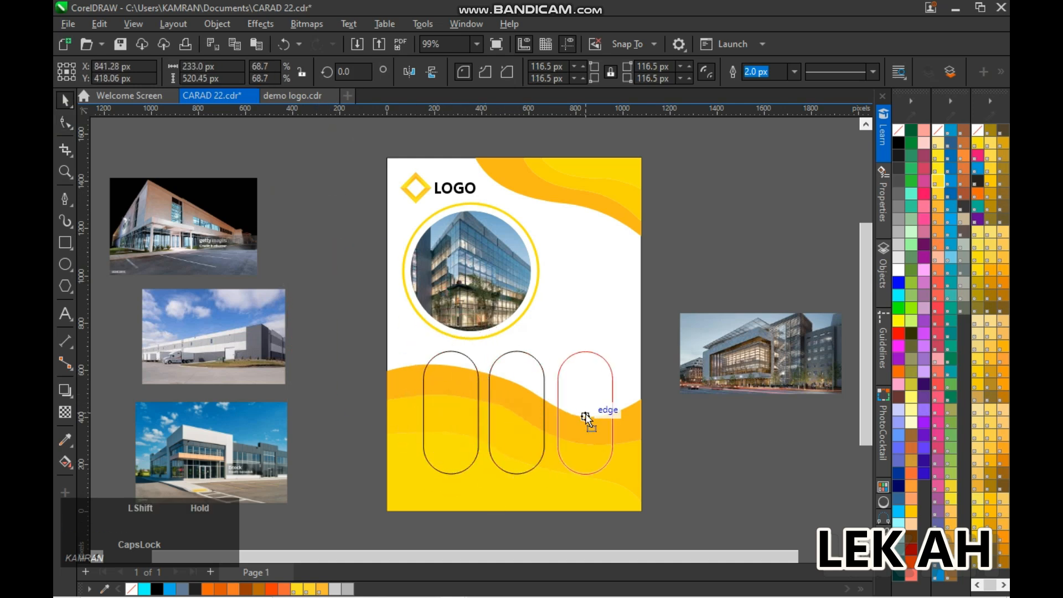
Try to group the three capsules and center them horizontally on the page
drag(659, 487, 660, 488)
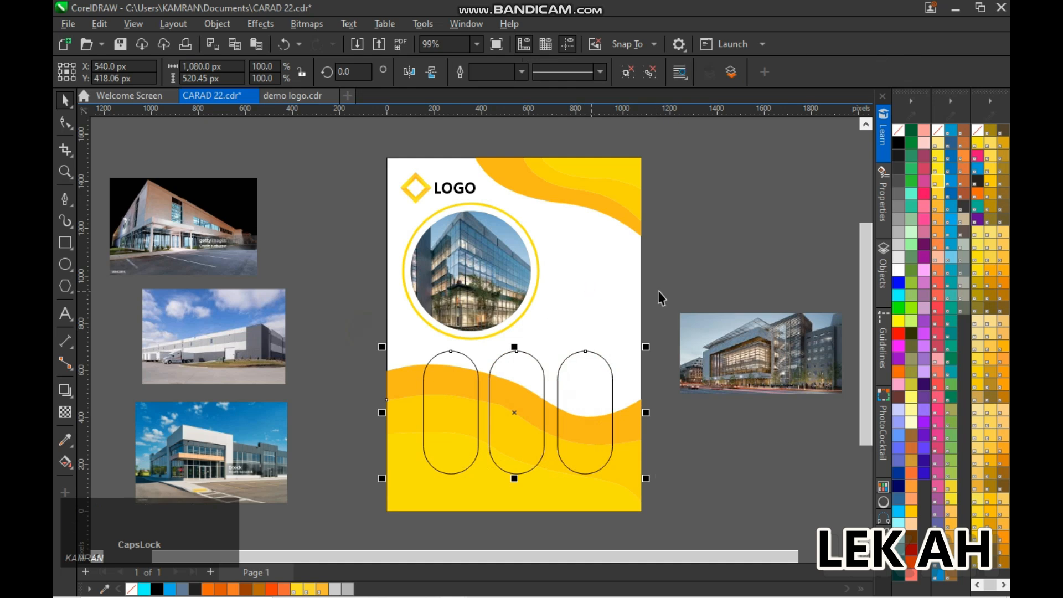
click(597, 291)
click(597, 292)
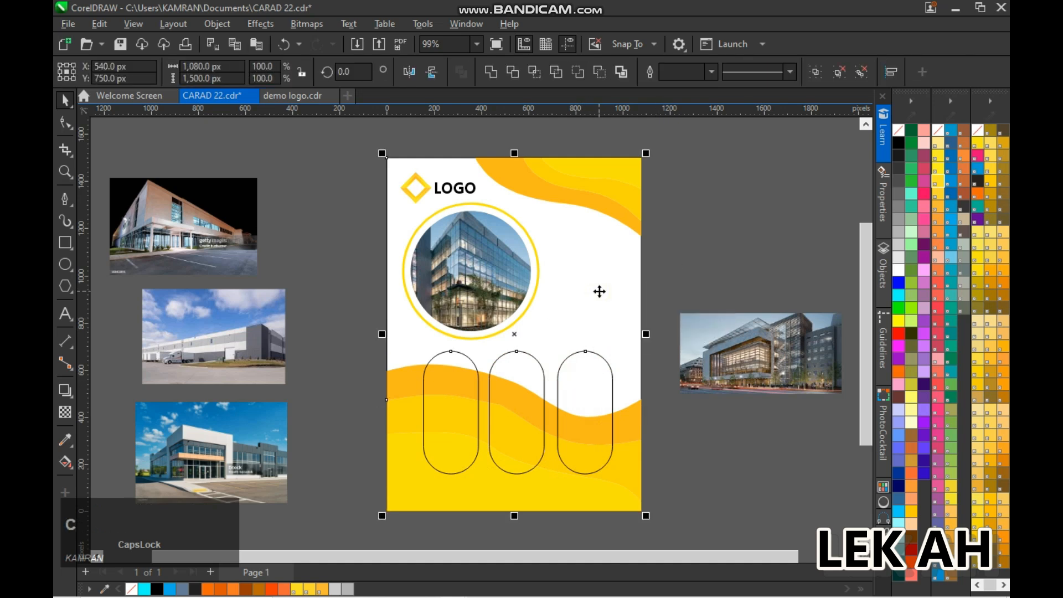
right_click(627, 287)
click(627, 286)
Copy the clipped photo circle over the upper part of the third capsule
scroll(572, 437, up, 3)
click(390, 238)
drag(391, 238, 558, 412)
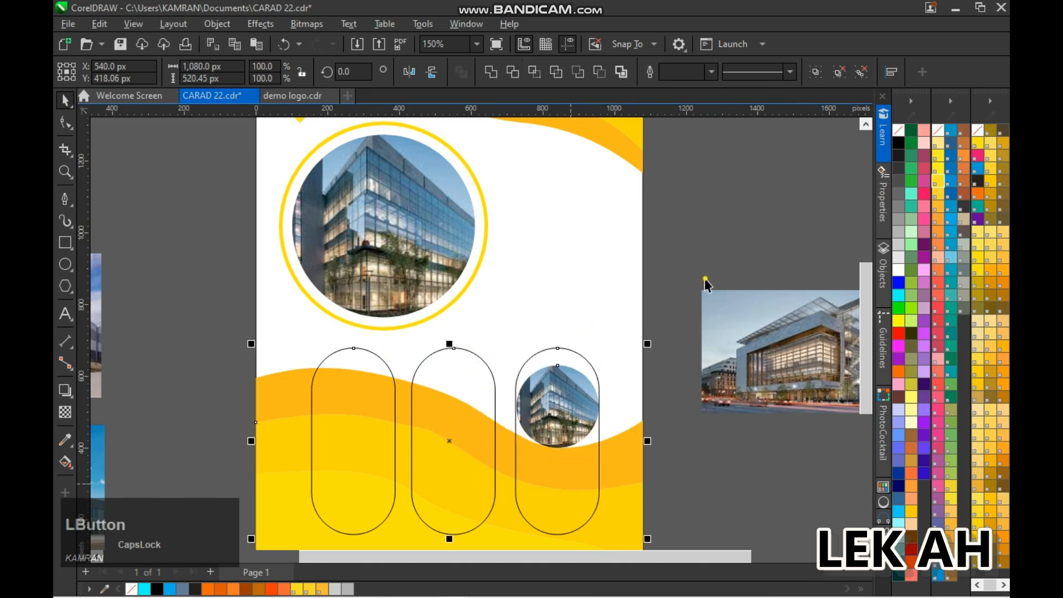
Try a thicker outline on the capsules and undo the latest changes
click(655, 72)
click(566, 355)
key(ctrl+z)
click(521, 72)
click(511, 179)
key(ctrl+z)
key(ctrl+z)
Move the copied photo circle aside to the upper right and group the three capsules
drag(544, 399, 661, 218)
click(395, 417)
shift+click(494, 418)
shift+click(516, 416)
key(ctrl+g)
Set the grouped capsules' outline to 10 px and color it orange
click(524, 76)
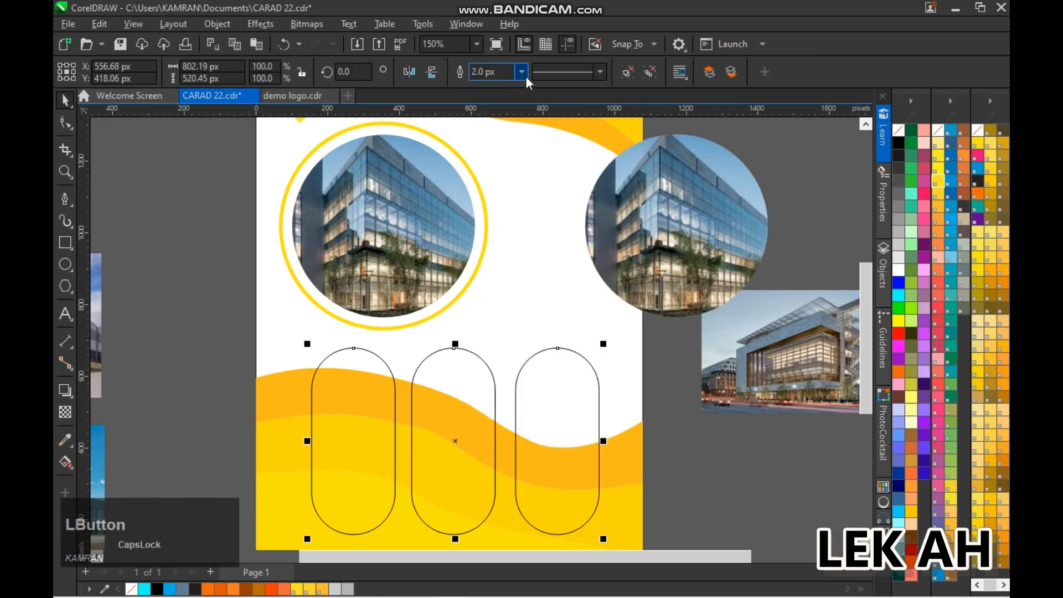
click(497, 176)
right_click(938, 181)
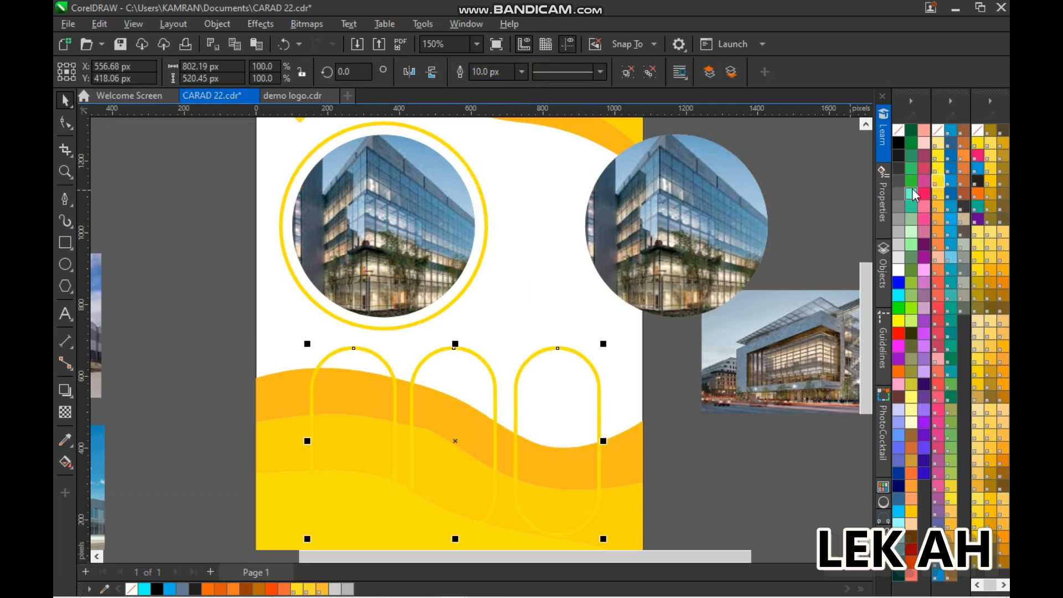
right_click(899, 232)
click(798, 238)
click(515, 381)
right_click(938, 219)
Place the copied photo circle in the top of the third capsule and scale it to about 187 px
drag(685, 218, 571, 370)
drag(653, 475, 597, 437)
key(Up)
key(Down)
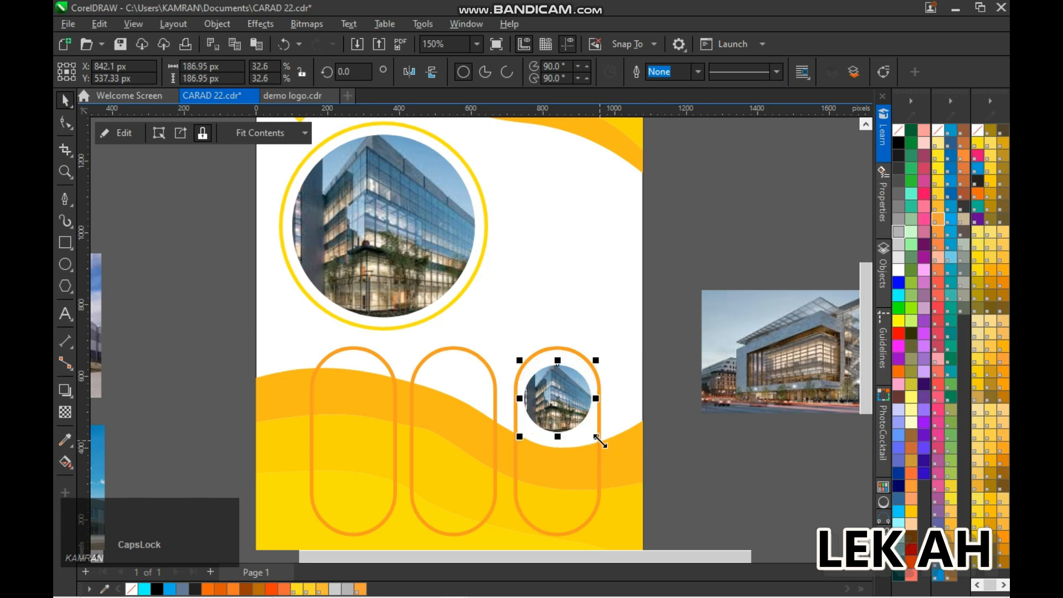
Copy the large photo's yellow ring onto the third capsule's photo circle and scale it to frame that photo
click(699, 259)
click(471, 279)
drag(383, 226, 558, 398)
right_click(557, 399)
drag(669, 508, 581, 435)
scroll(614, 444, up, 3)
click(598, 349)
scroll(672, 293, down, 2)
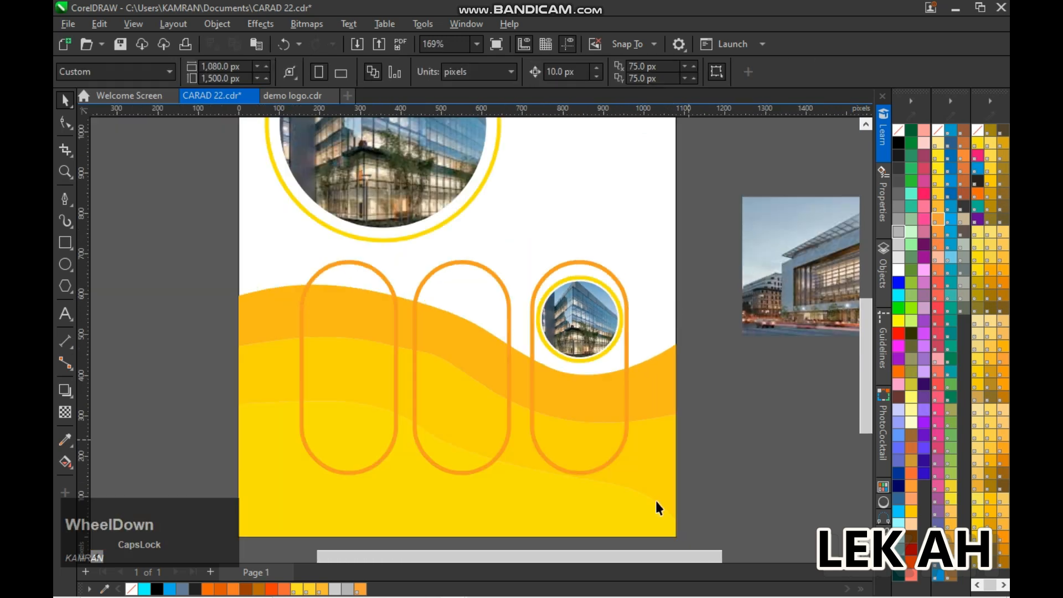
Extract the clipped photo from the third capsule's circle and replace it with the building photo beside the page
right_click(594, 333)
click(722, 129)
click(580, 320)
right_click(580, 320)
click(626, 138)
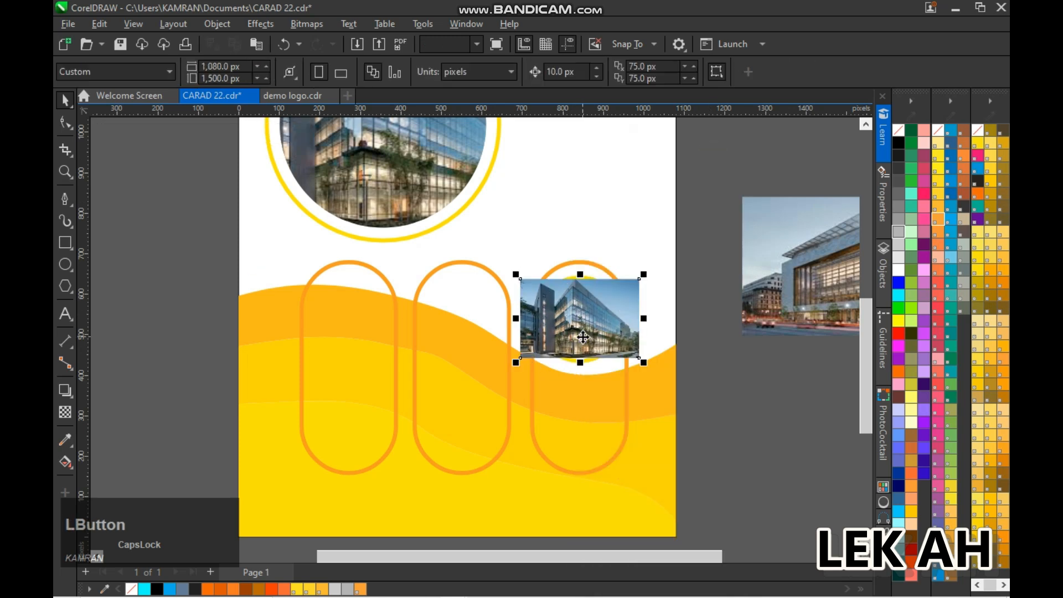
key(ctrl+z)
drag(785, 267, 582, 320)
scroll(720, 340, down, 2)
Group the third capsule's photo circle with its ring and place copies in the second and first capsules, centering the second within its capsule
drag(733, 273, 597, 366)
key(ctrl+g)
click(763, 295)
right_click(637, 327)
click(739, 217)
right_click(739, 217)
click(762, 331)
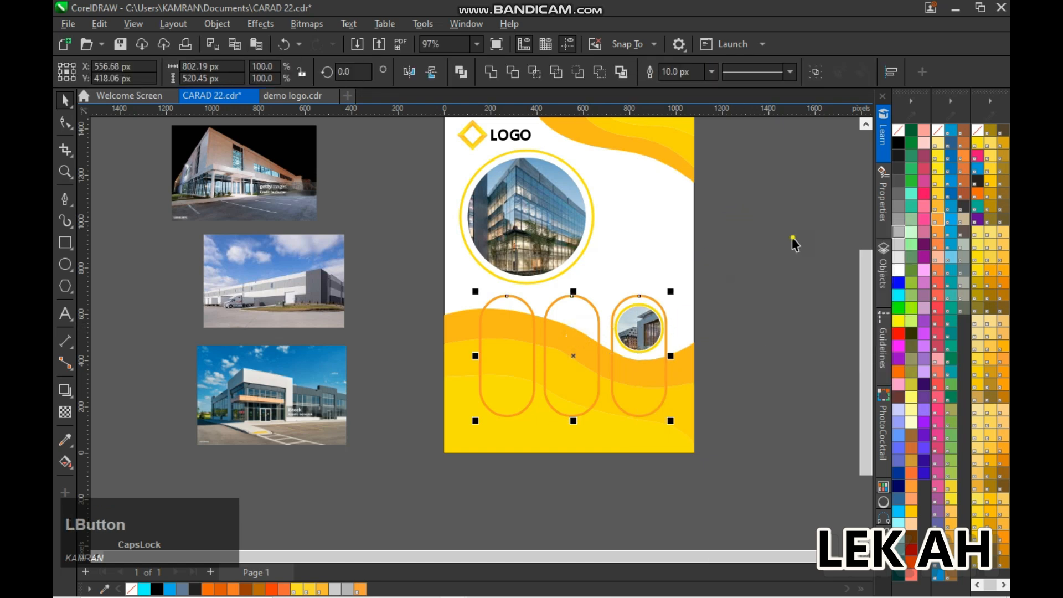
click(576, 327)
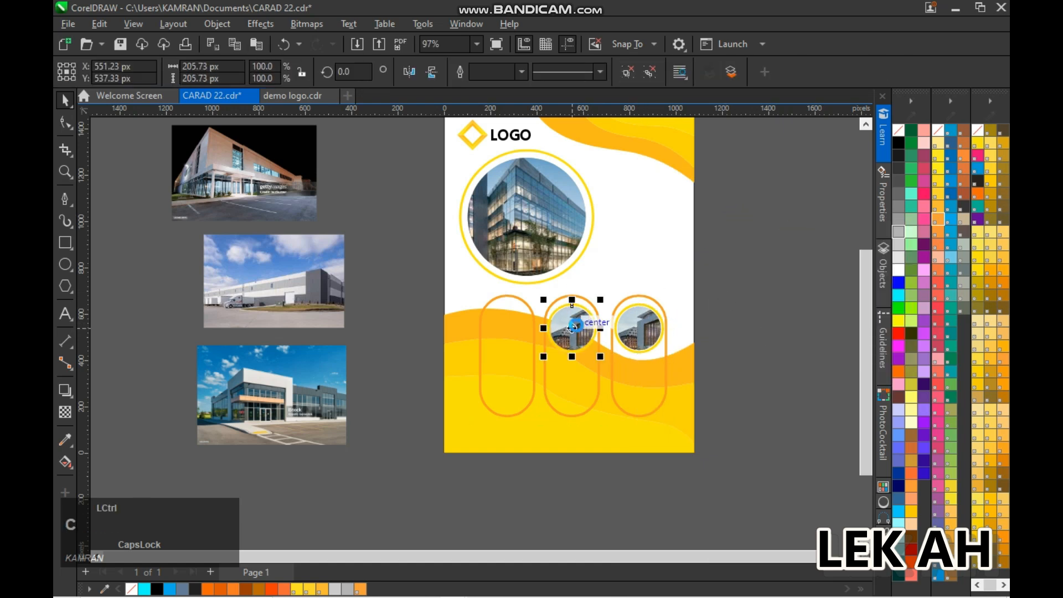
key(c)
click(730, 261)
click(513, 331)
Ungroup the photo circle in the first capsule, extract its clipped photo and delete that photo
right_click(512, 331)
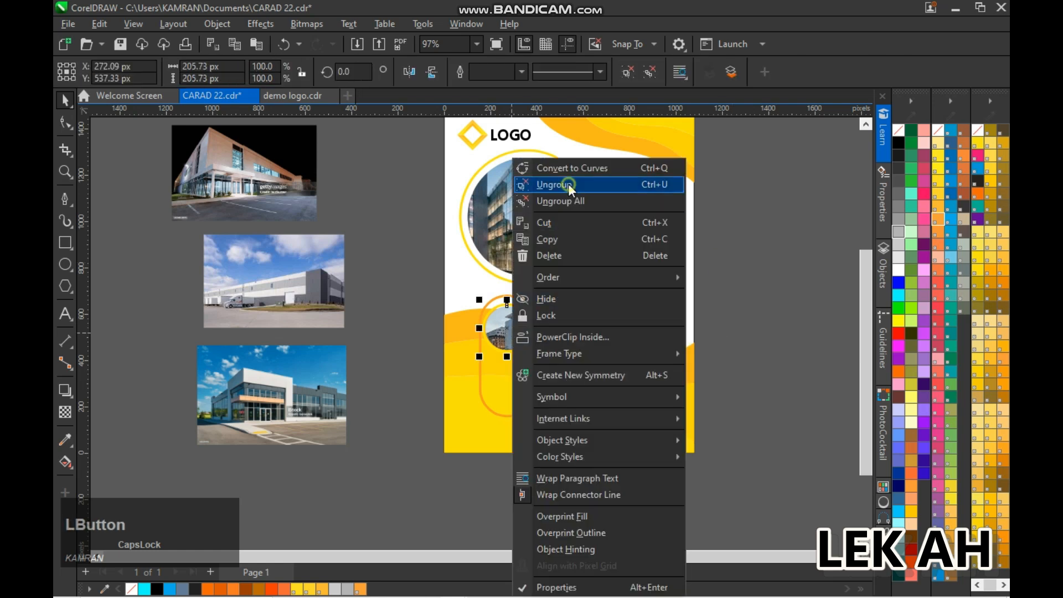
click(568, 183)
click(517, 324)
right_click(517, 324)
click(573, 141)
key(Delete)
Ungroup the photo circle in the second capsule, extract its clipped photo and delete that photo
right_click(570, 335)
click(615, 176)
click(582, 327)
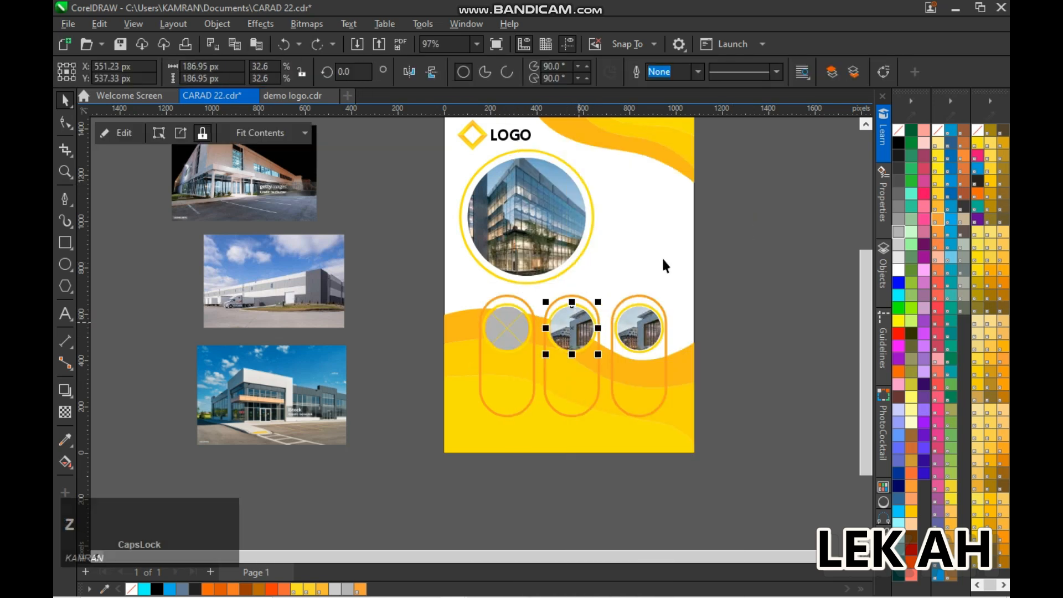
right_click(570, 329)
click(575, 140)
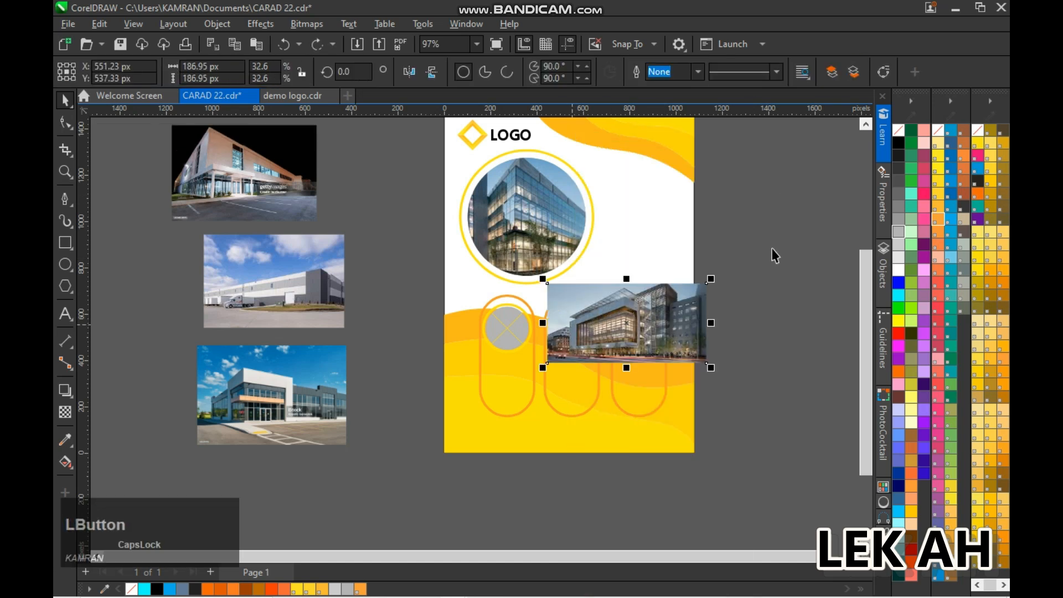
key(Delete)
Place the blue-sky building photo in the first capsule's circle and the white warehouse photo in the second
drag(307, 390, 507, 328)
drag(285, 288, 571, 326)
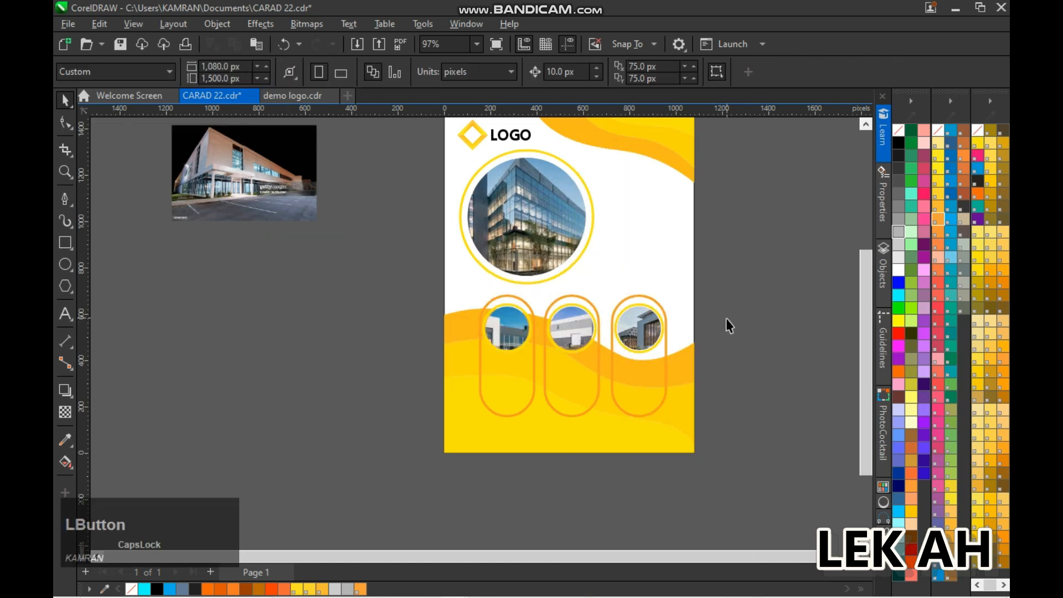
scroll(737, 331, up, 1)
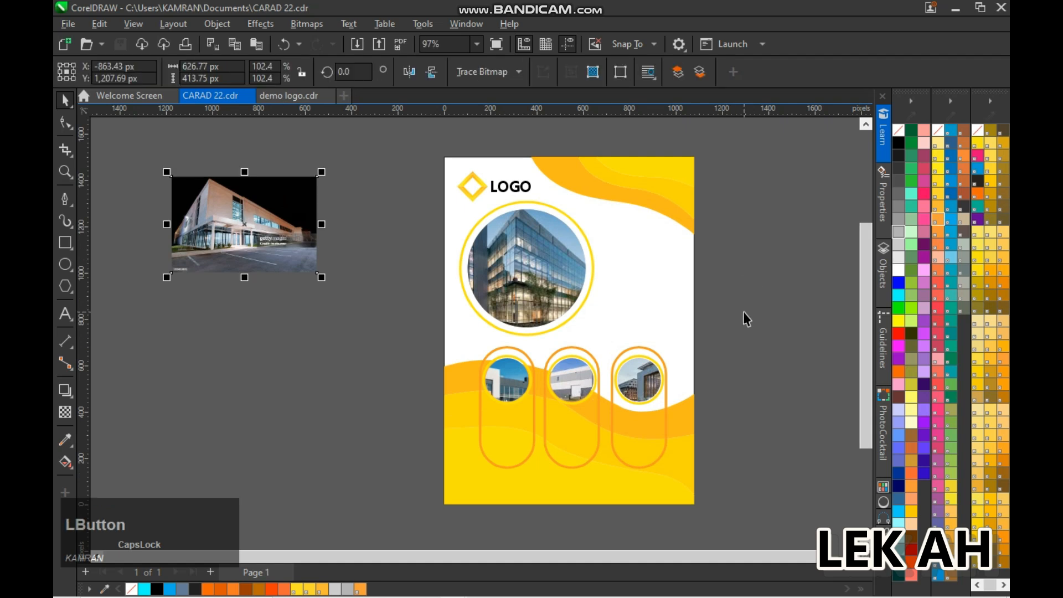
Delete the unused night building photo beside the page
key(Delete)
key(F4)
scroll(690, 313, down, 1)
scroll(305, 268, up, 1)
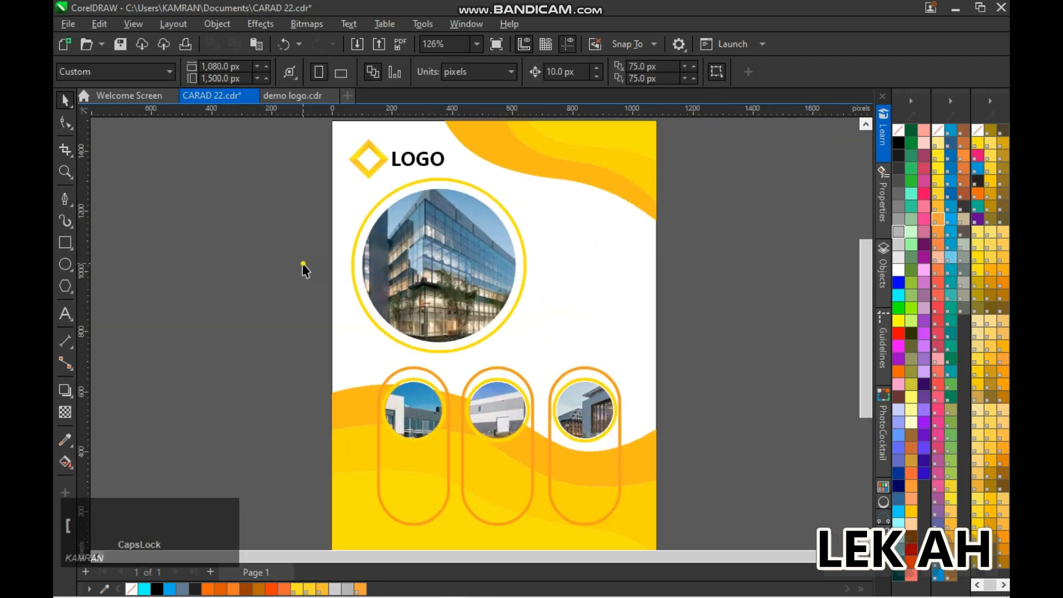
Import the "only text" document and place its text in a frame beside the large photo circle
key(ctrl+i)
scroll(487, 310, down, 3)
double_click(490, 345)
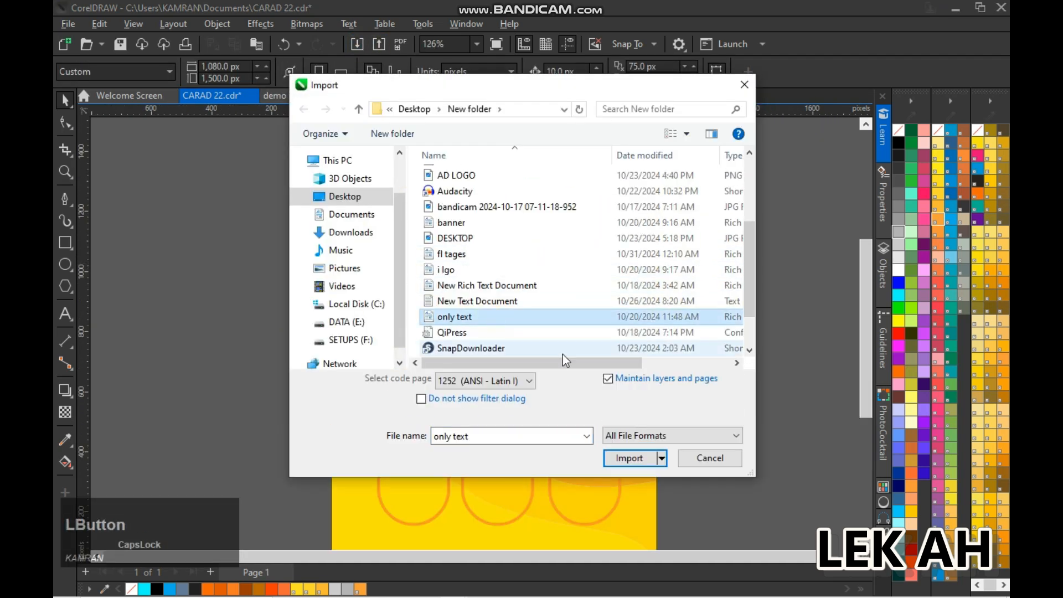
click(534, 414)
drag(532, 243, 631, 354)
Resize the imported paragraph frame to about 368 by 263 px beside the large photo and fit the text to it
drag(636, 270, 676, 315)
drag(603, 278, 608, 338)
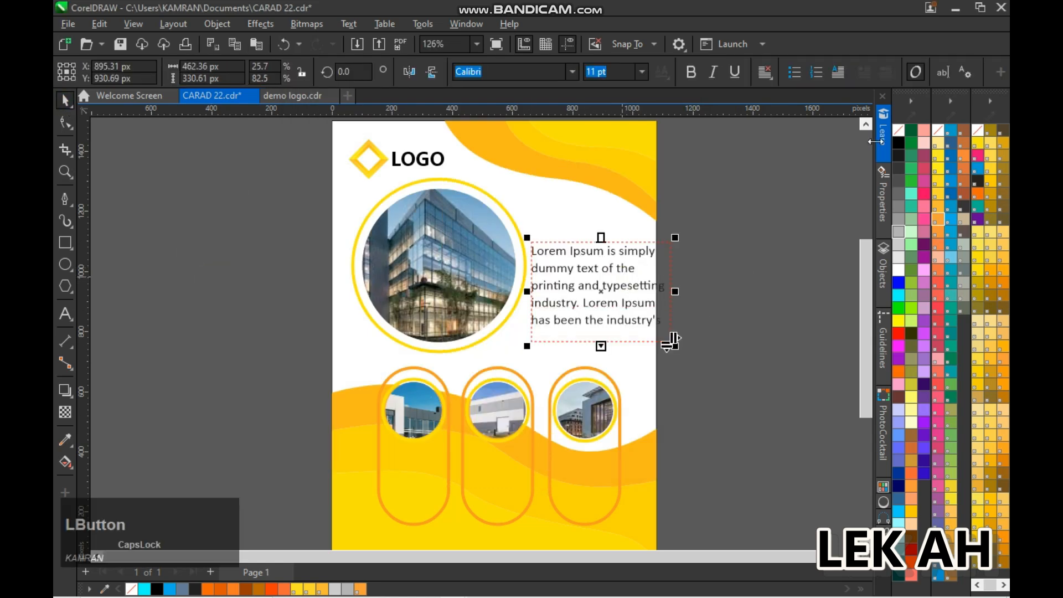
drag(596, 290, 590, 294)
drag(668, 350, 654, 340)
right_click(606, 313)
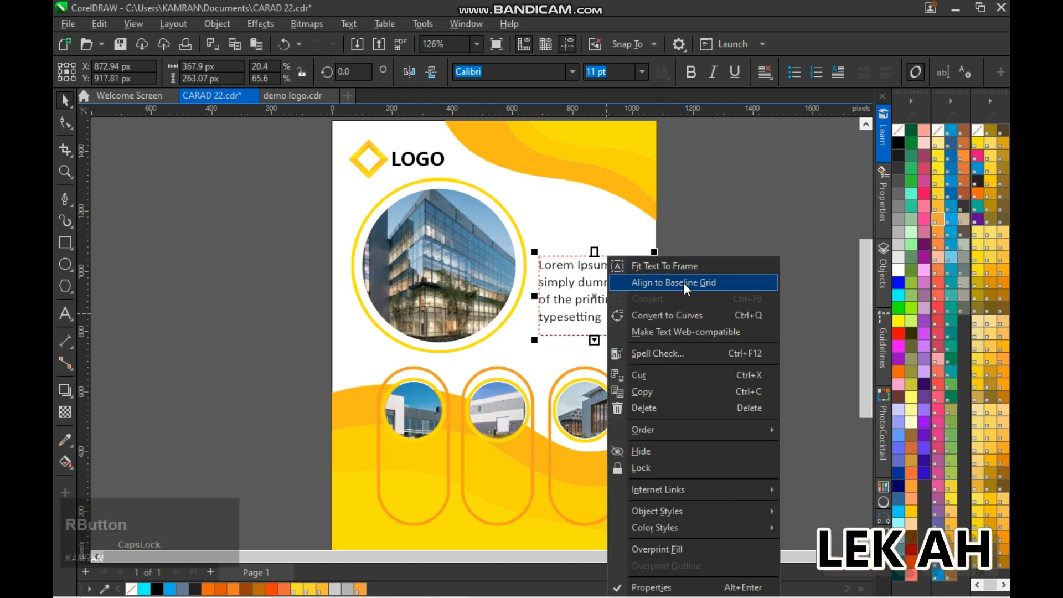
click(684, 267)
right_click(587, 300)
click(640, 284)
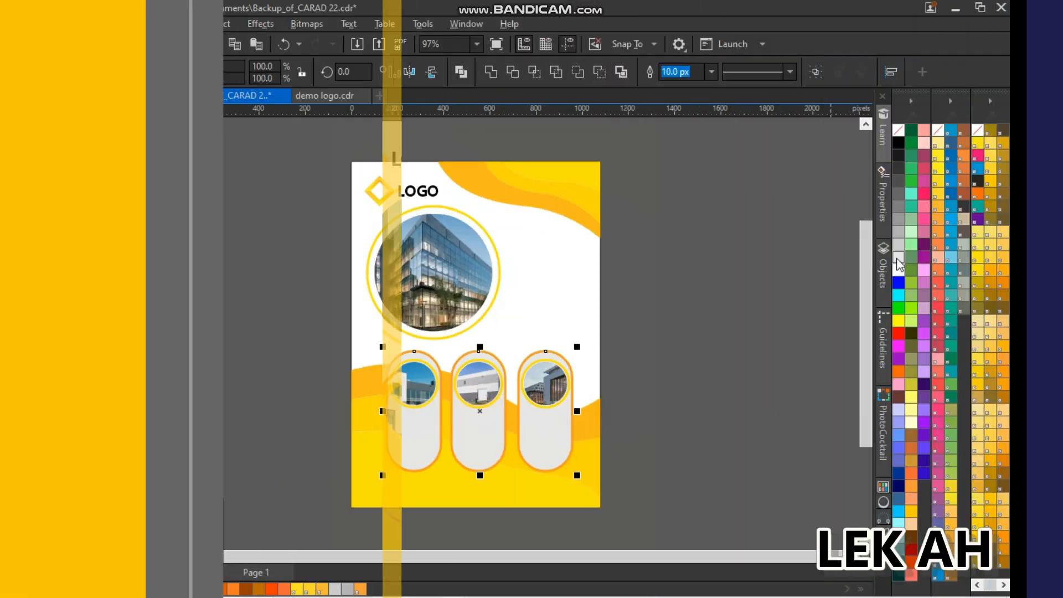
Fill the three capsules with white
click(898, 271)
click(762, 347)
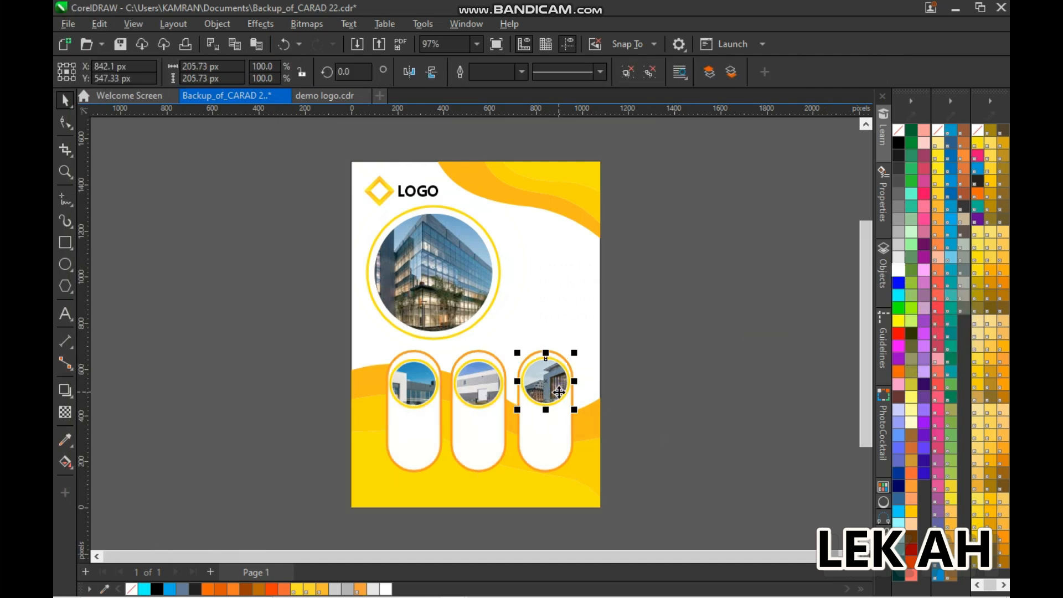
Try to align the three small capsule photos to a common horizontal center line
shift+click(470, 388)
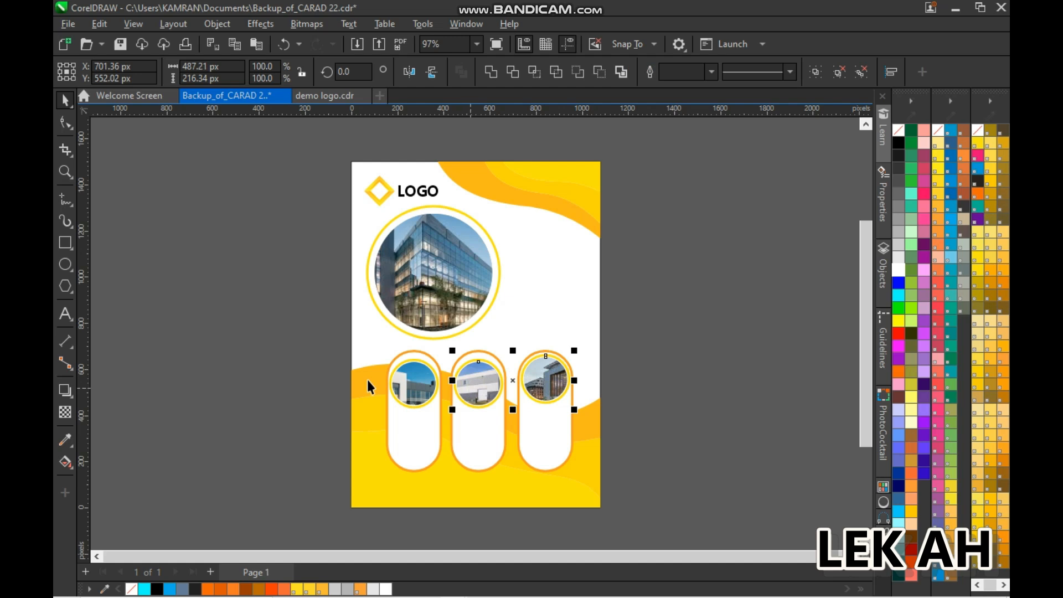
click(640, 379)
click(423, 388)
shift+click(481, 384)
shift+click(553, 384)
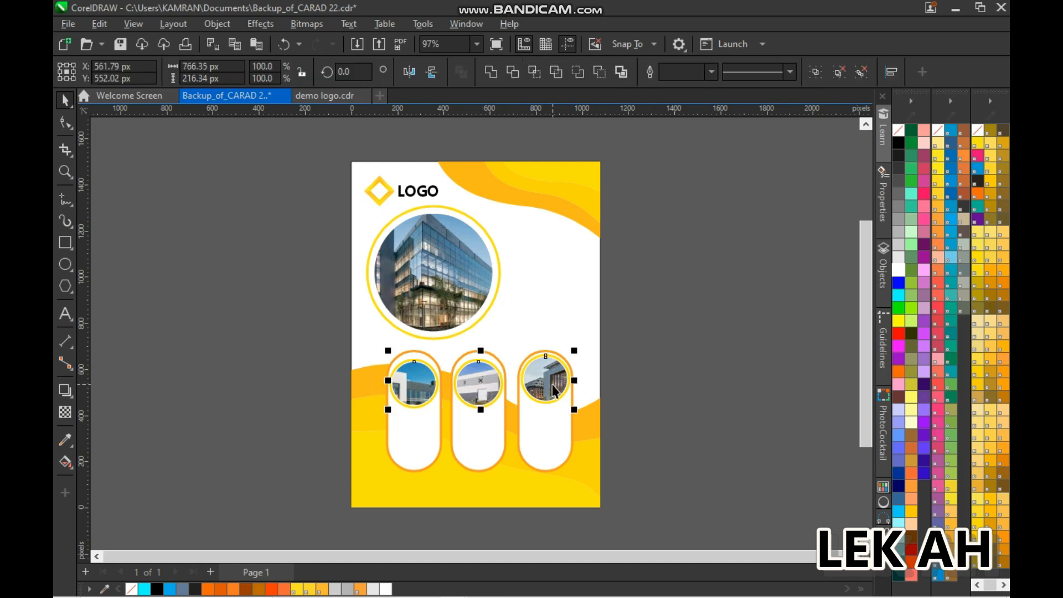
key(e)
click(663, 378)
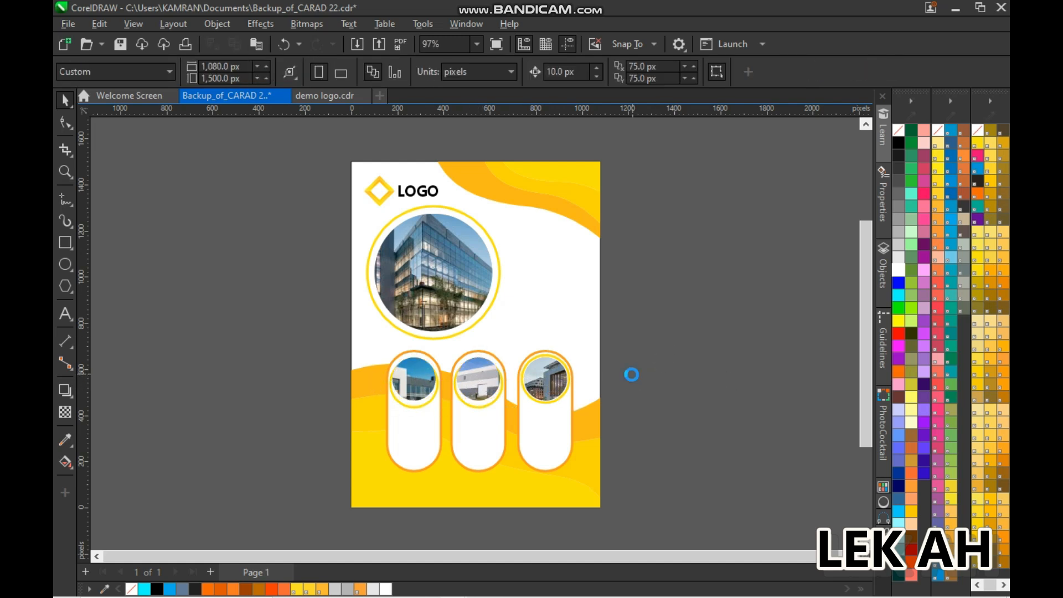
Group the first two capsules' photo circles with their rings and align them in height with the third one
drag(314, 340, 519, 438)
key(ctrl+g)
click(636, 387)
click(487, 368)
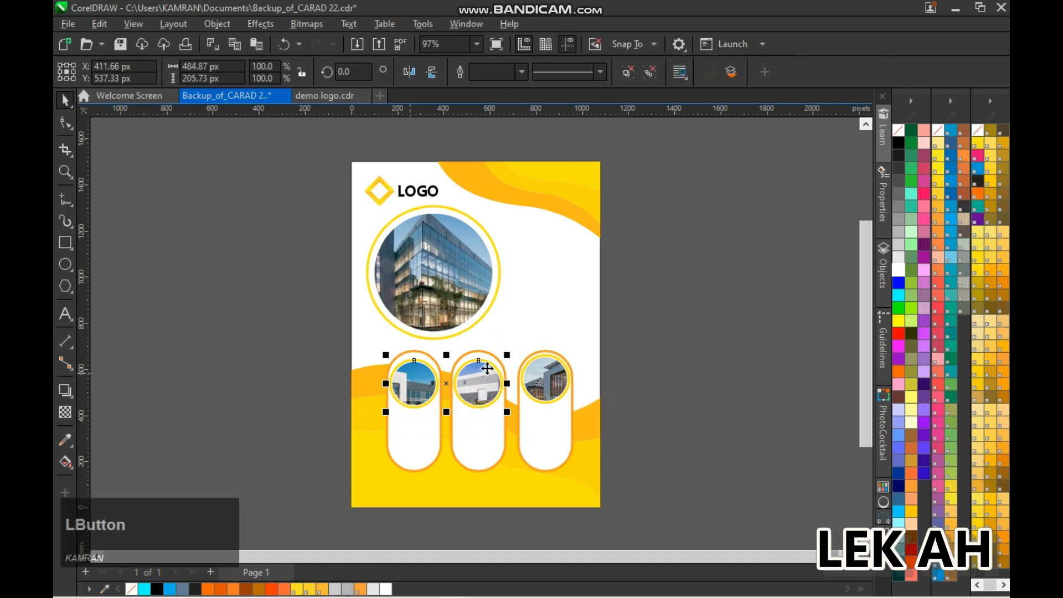
click(538, 376)
click(617, 378)
click(479, 384)
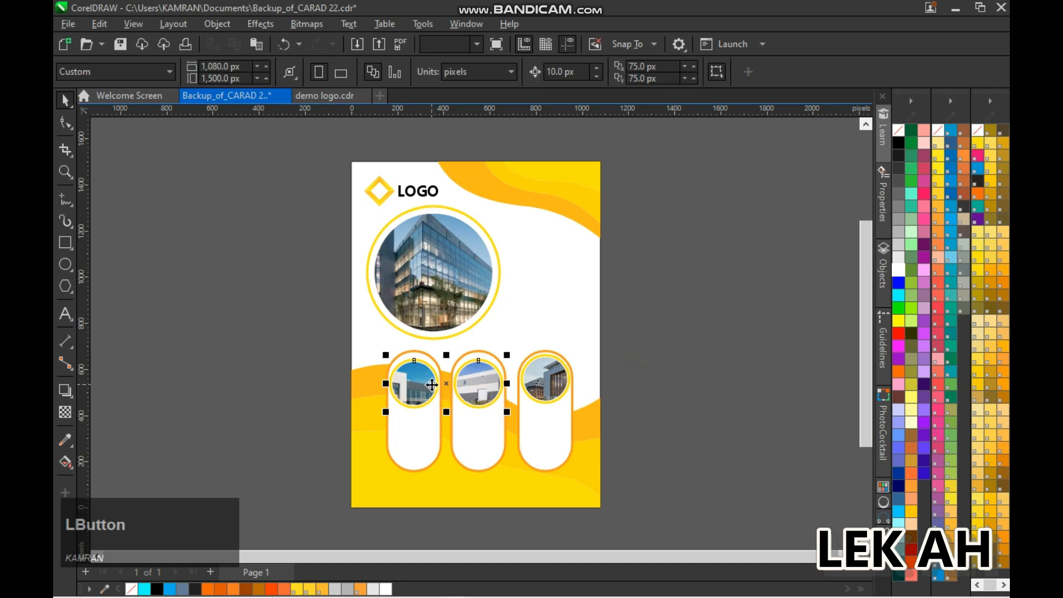
shift+click(546, 380)
click(677, 394)
scroll(689, 390, up, 2)
click(711, 382)
Move the Lorem Ipsum paragraph into the white area beside the large photo and give it a black fill and outline
scroll(710, 378, down, 1)
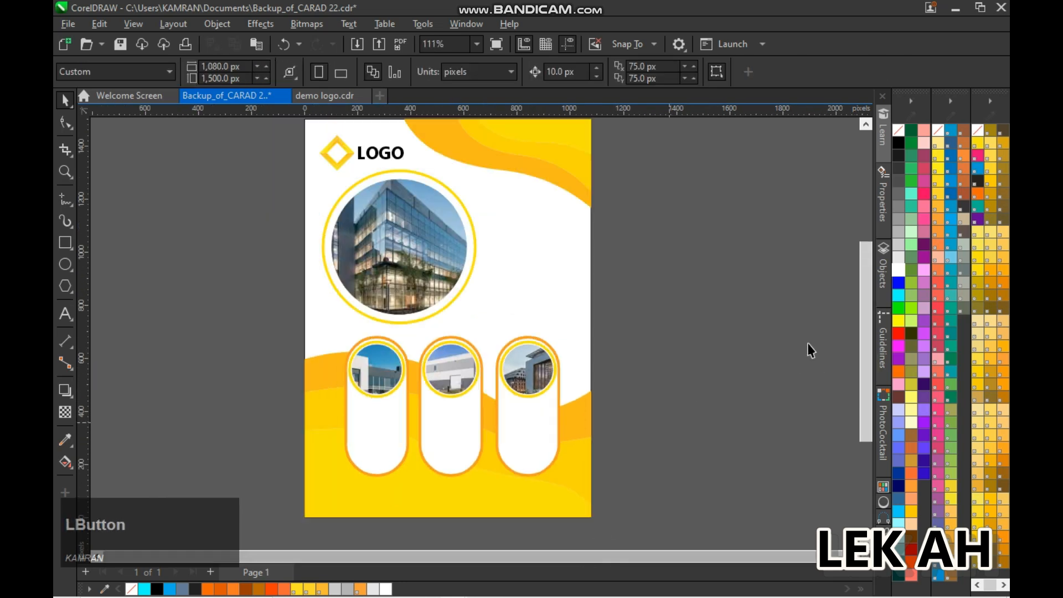
drag(866, 355, 866, 348)
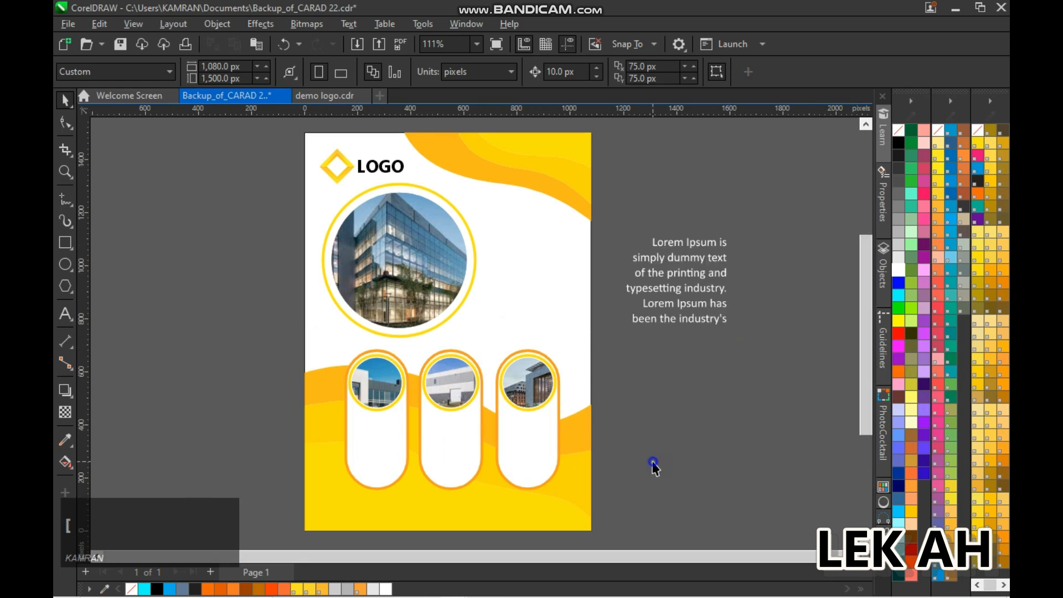
click(672, 277)
drag(672, 277, 527, 286)
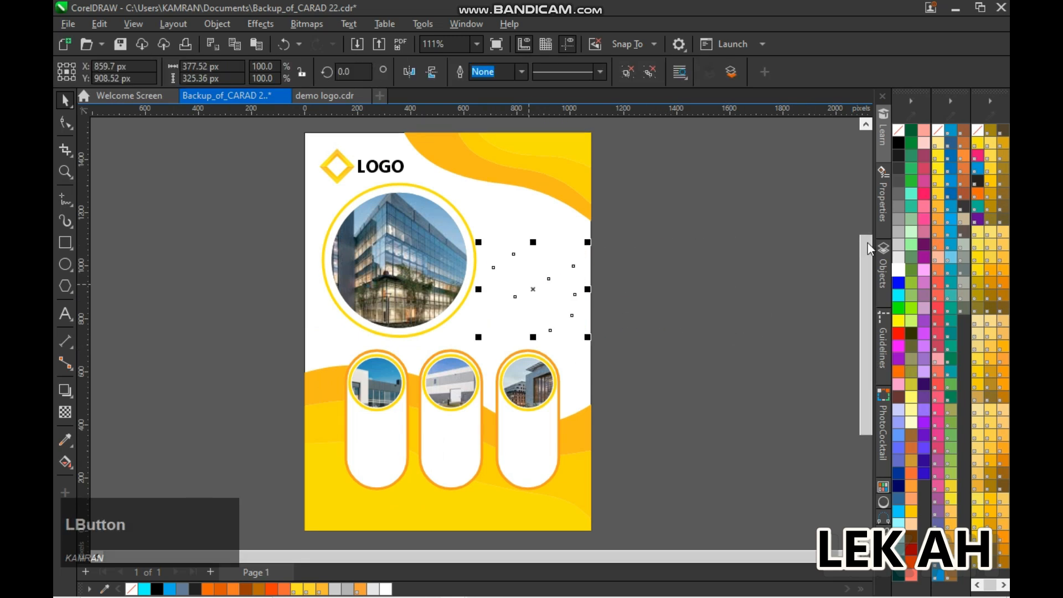
click(898, 144)
right_click(899, 144)
click(734, 238)
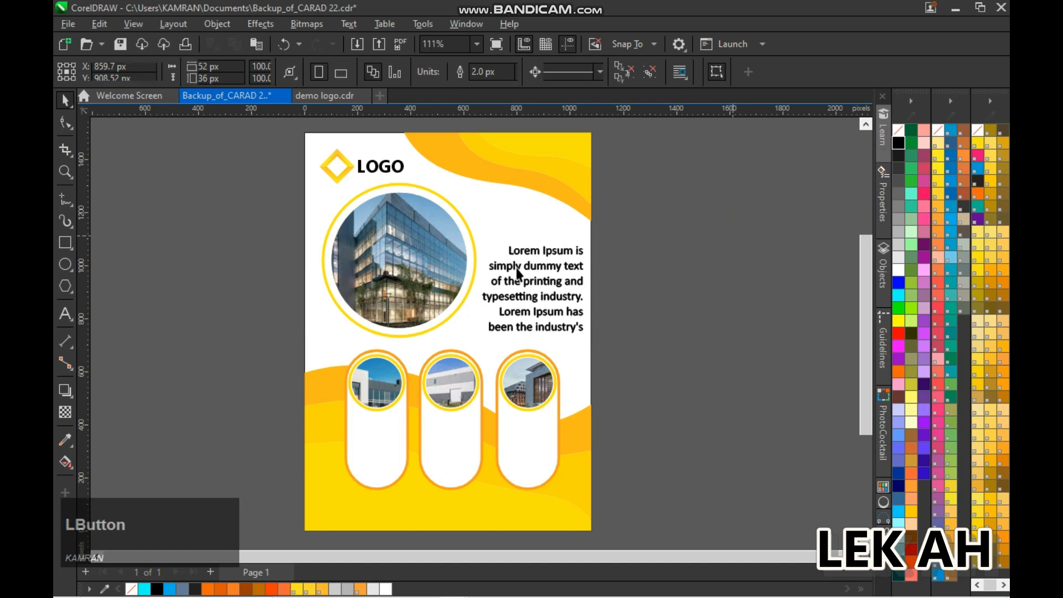
Add the heading "LOREM IPSUM" as artistic text in capitals and move it near the top of the paragraph
click(65, 314)
click(224, 250)
key(Caps_Lock)
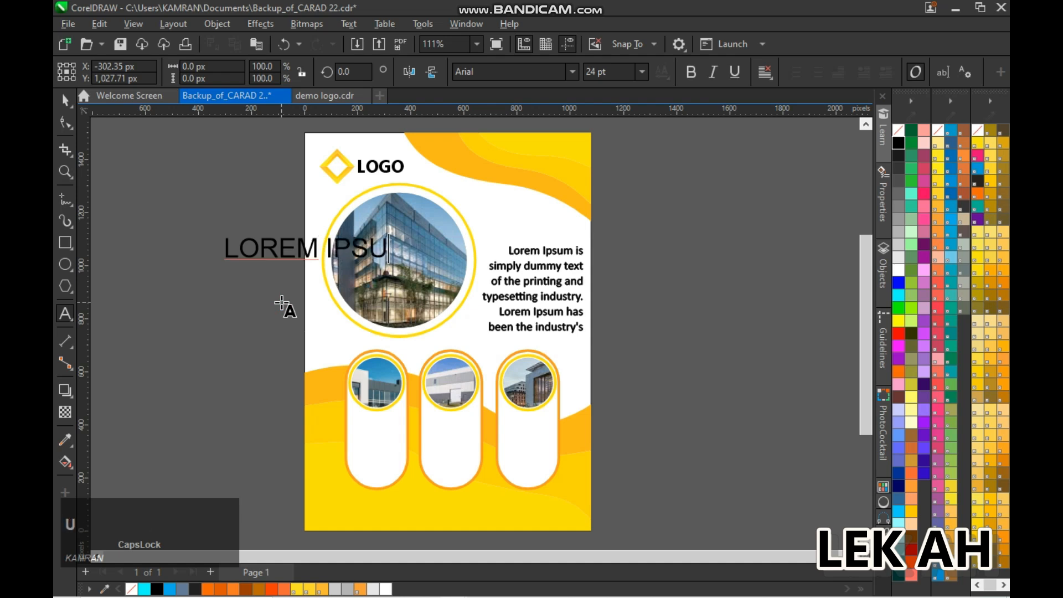
drag(470, 250, 493, 238)
Set the LOREM IPSUM heading to 18 pt Gadugi Bold
click(645, 72)
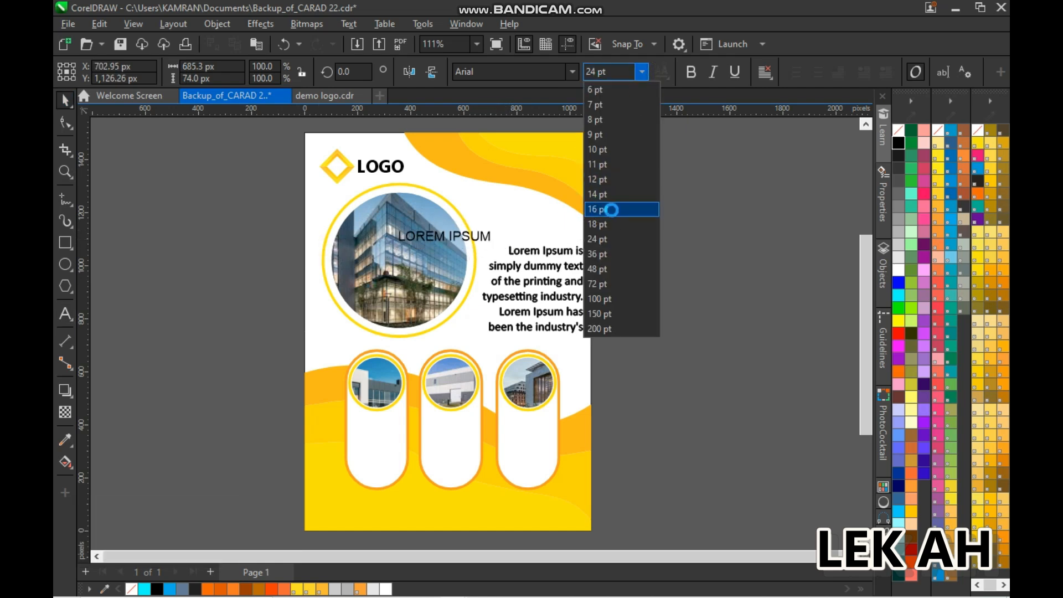
click(612, 224)
click(573, 70)
click(559, 114)
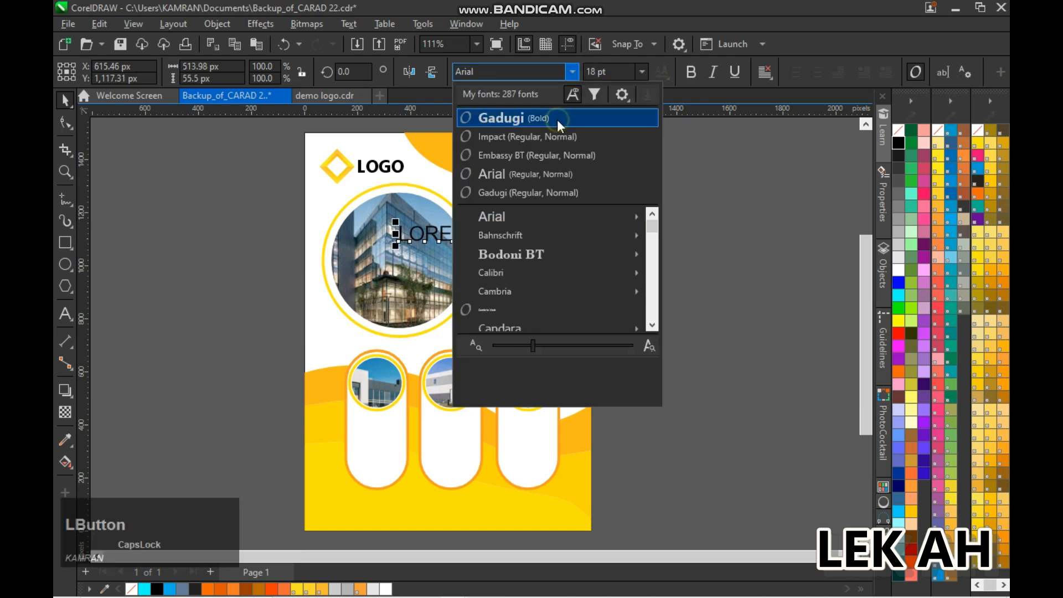
drag(470, 230, 506, 222)
key(ctrl+z)
Group the large building photo circle with its yellow ring
click(271, 174)
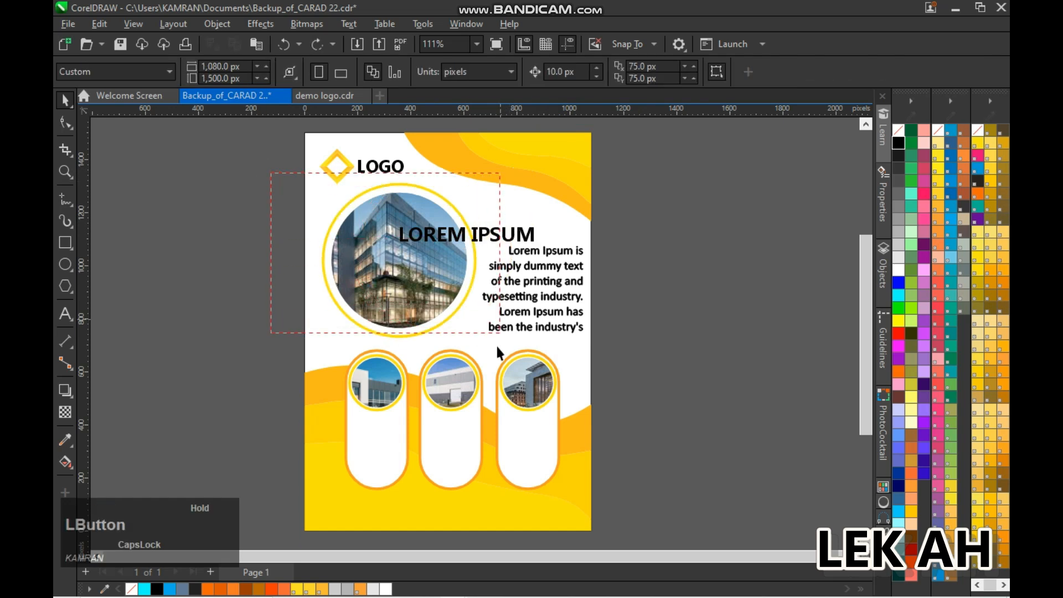
drag(497, 346, 496, 348)
key(ctrl+g)
click(600, 254)
Move the LOREM IPSUM heading directly above the paragraph and set it to 16 pt
drag(531, 235, 545, 234)
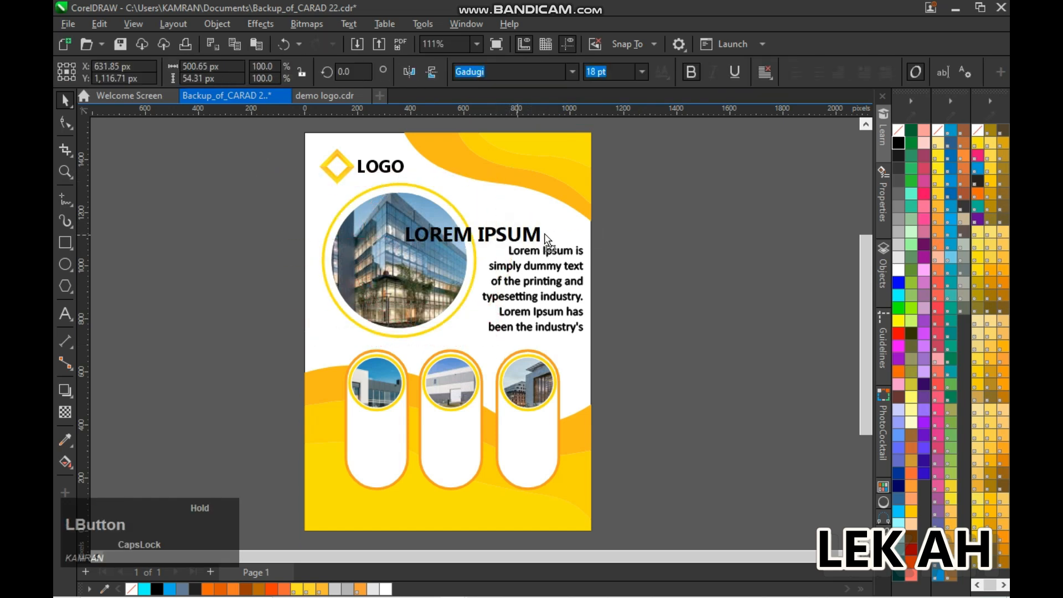
click(642, 72)
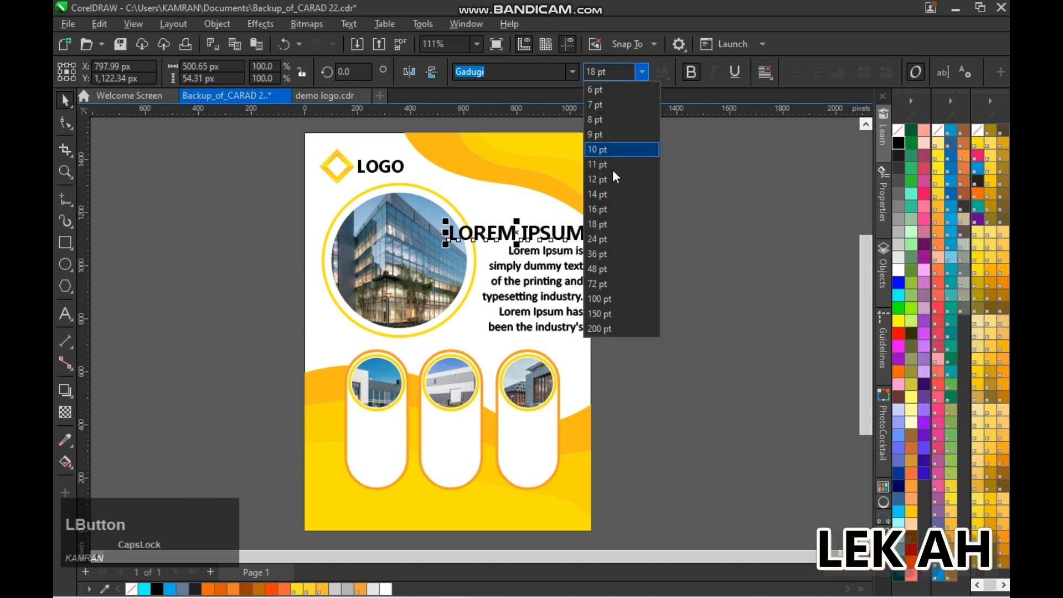
click(512, 235)
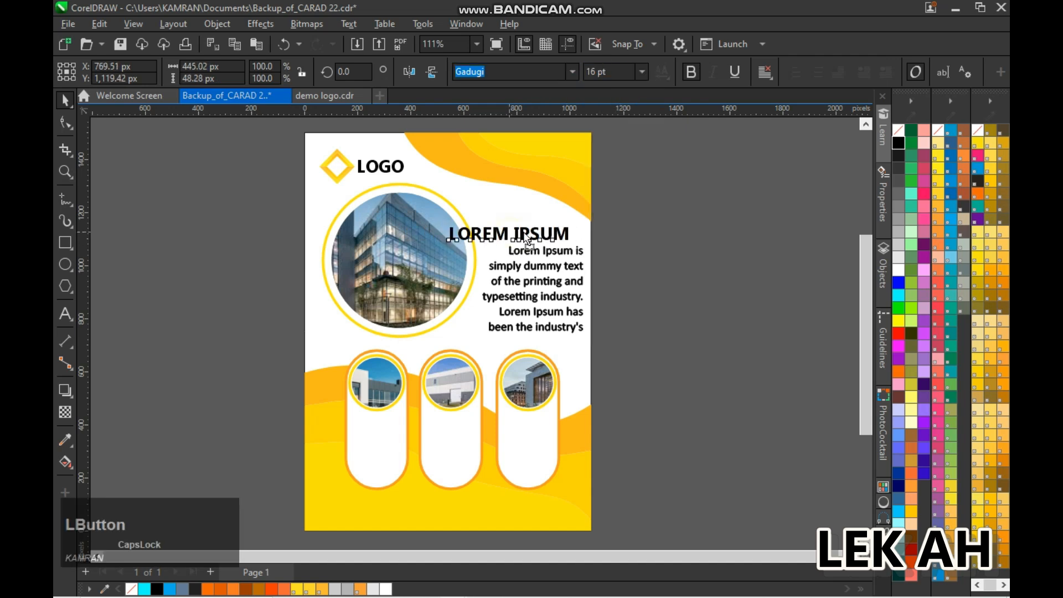
Nudge the grouped large photo circle left, away from the heading
click(393, 248)
key(Left)
key(Left)
key(Left)
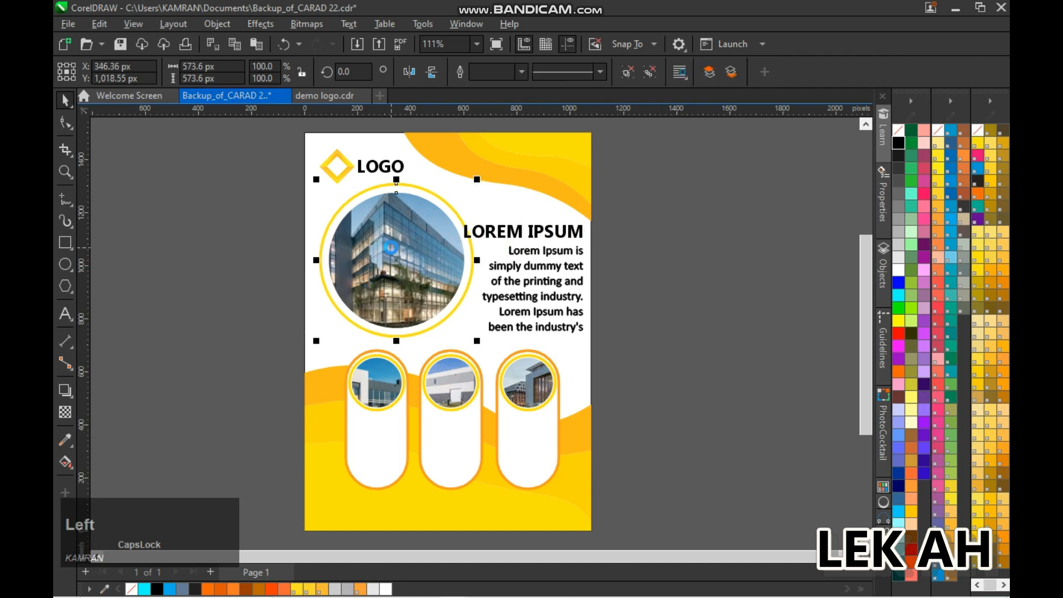
click(640, 247)
Set the LOREM IPSUM heading to 15 pt and nudge it right toward the paragraph's right edge
click(583, 234)
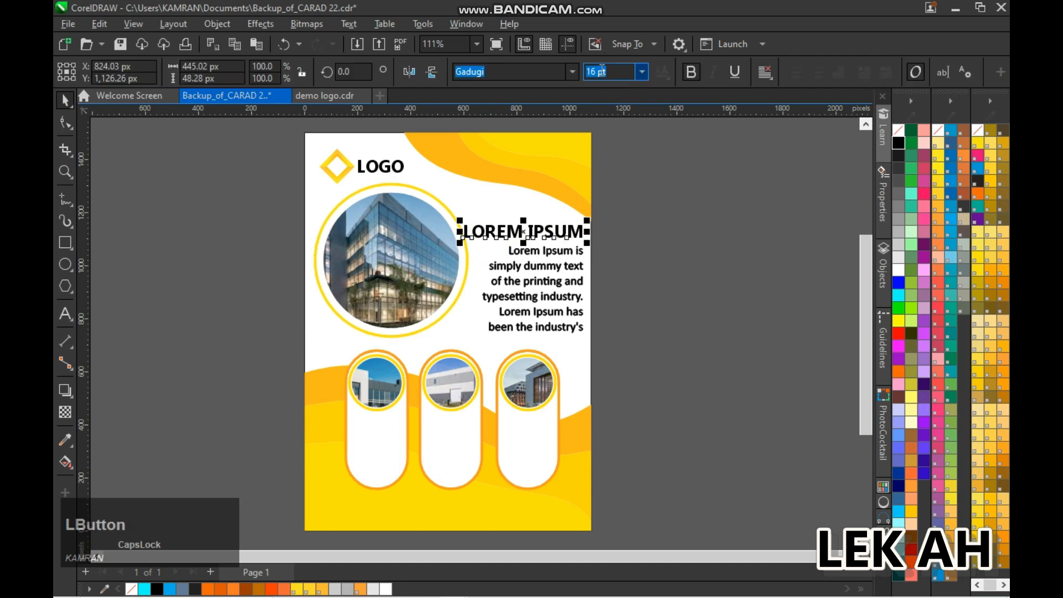
key(KP_Enter)
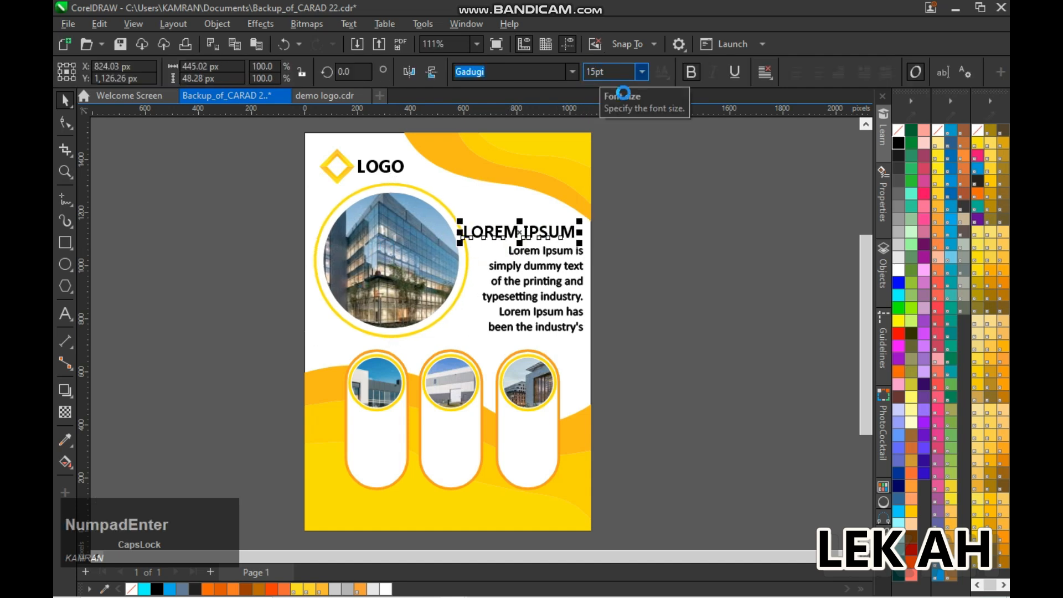
key(Right)
key(Right)
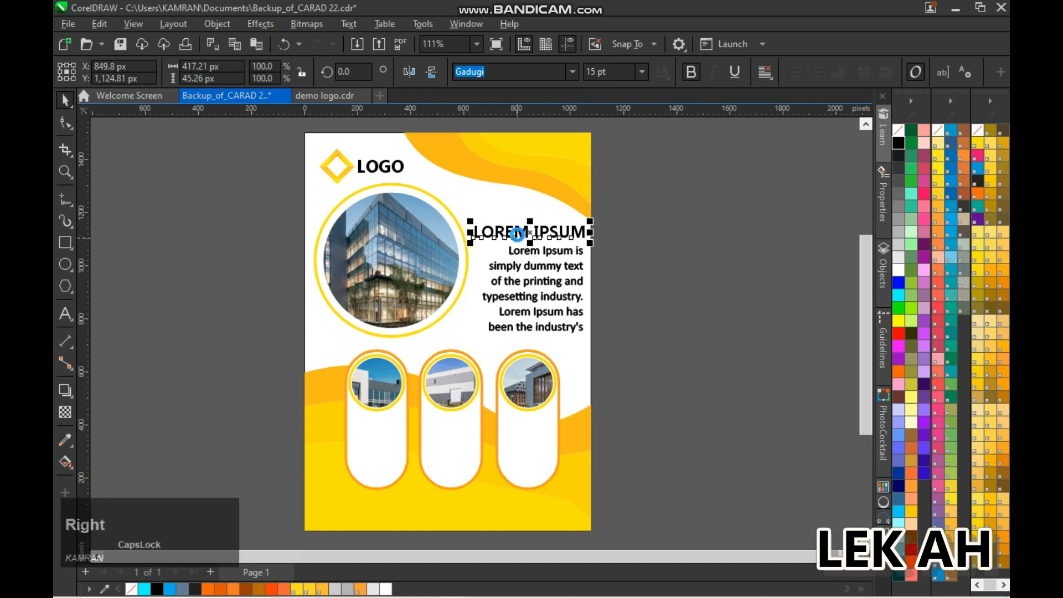
Color the LOREM IPSUM heading yellow and group it with the paragraph below
click(937, 219)
click(677, 230)
click(588, 238)
click(645, 239)
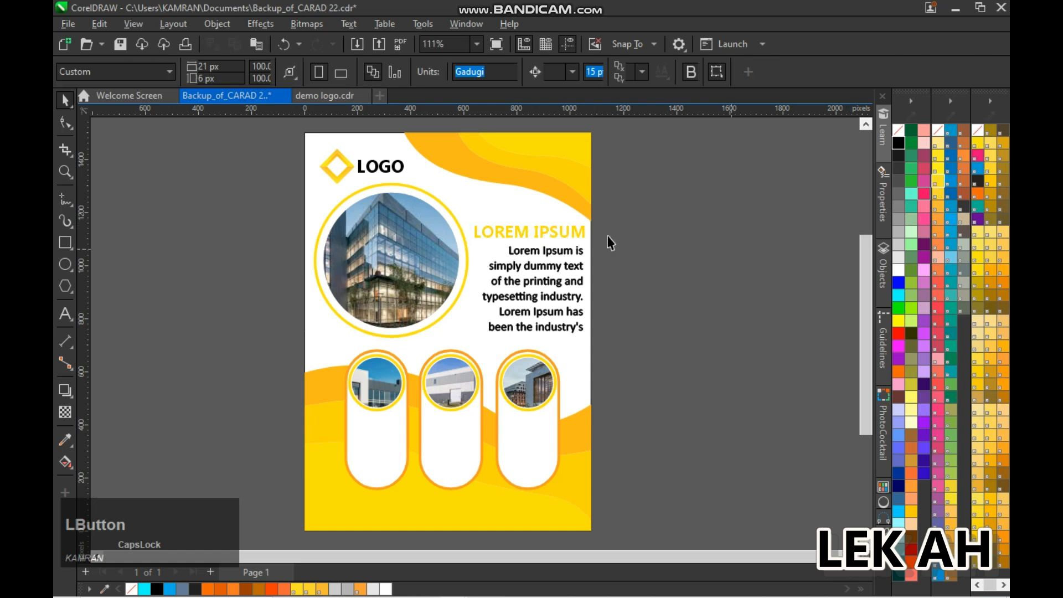
drag(642, 198, 456, 348)
key(ctrl+g)
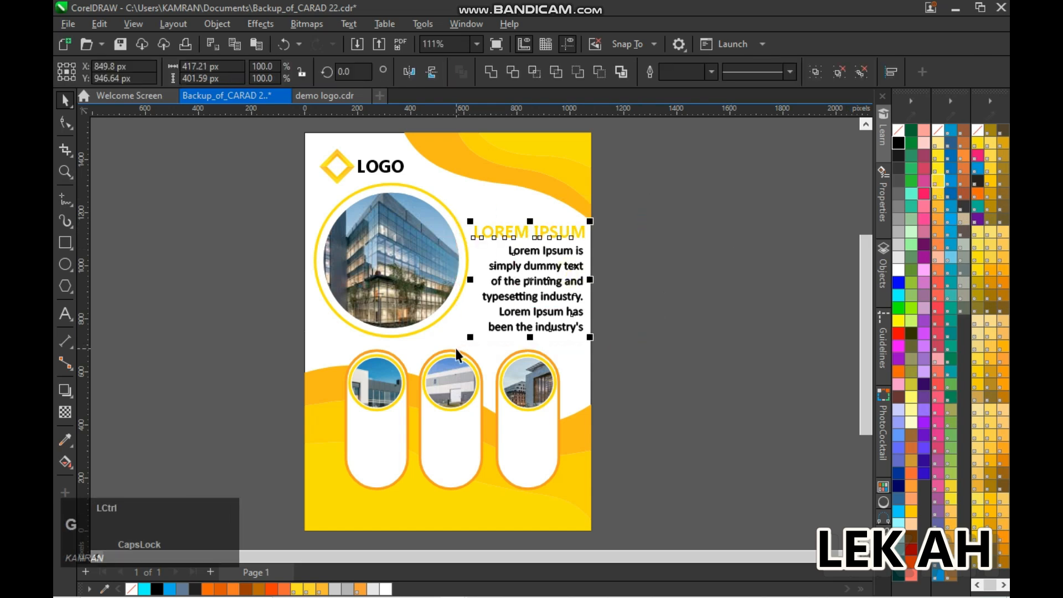
drag(532, 281, 524, 448)
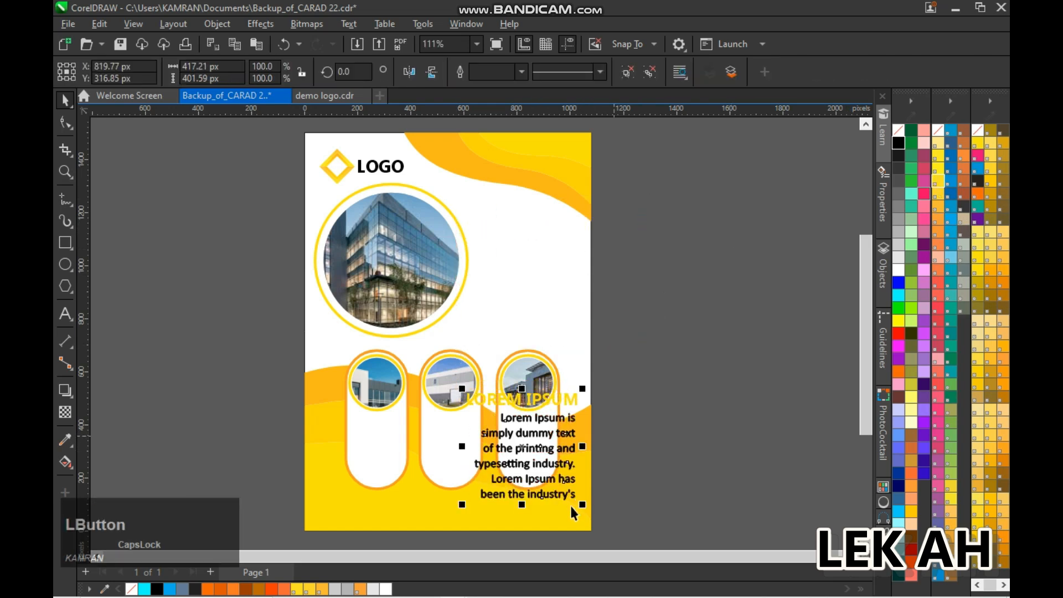
drag(583, 505, 573, 480)
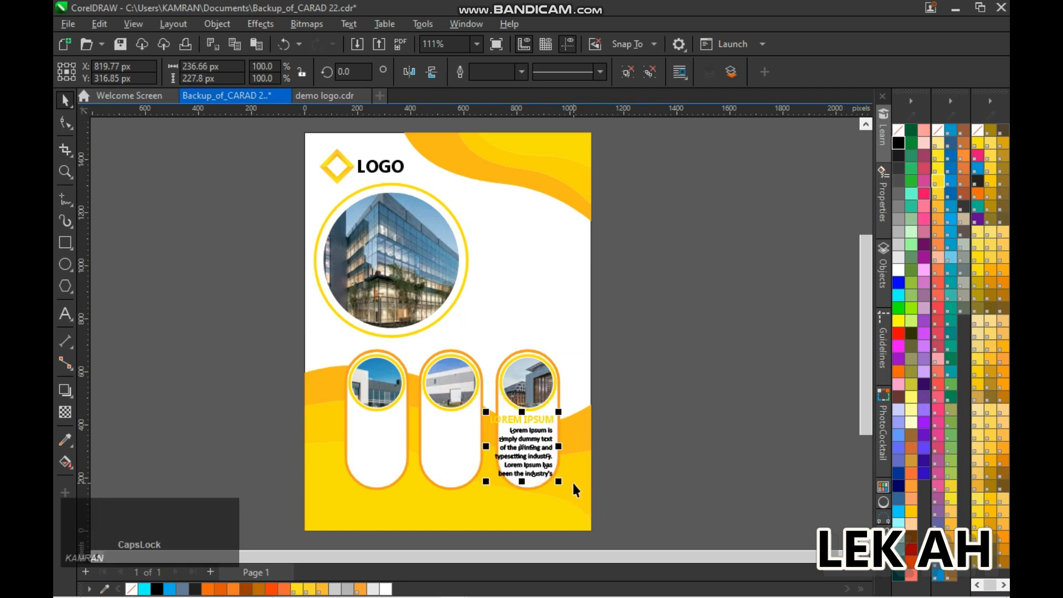
key(ctrl+z)
key(ctrl+z)
Copy the grouped LOREM IPSUM heading and paragraph onto the right capsule and scale the copy down to about 194 by 187 px
drag(533, 291, 528, 443)
right_click(527, 442)
drag(584, 494, 549, 461)
scroll(532, 440, up, 3)
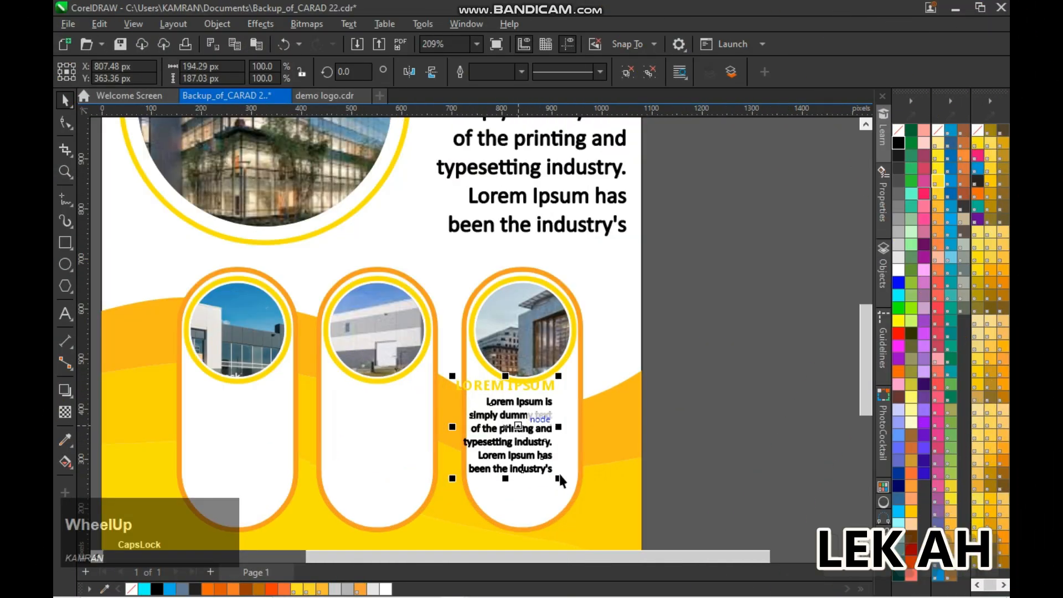
Center the small text group horizontally in the right capsule and nudge it down below the photo circle
shift+click(556, 502)
key(c)
click(679, 402)
click(543, 414)
key(Down)
key(Down)
key(Down)
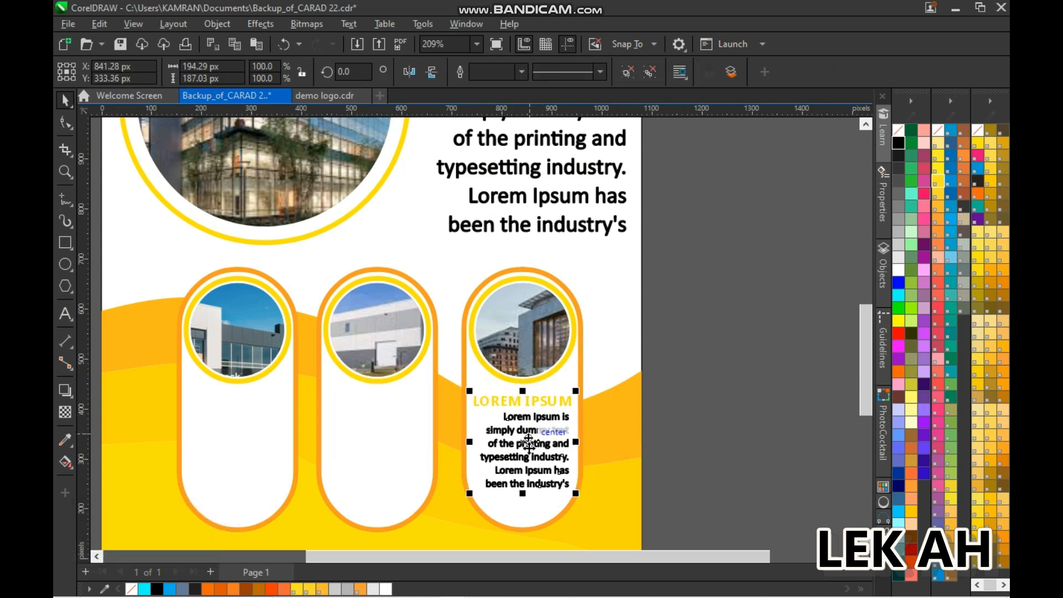
Place horizontally centered copies of the small text group in the left and middle capsules and save the flyer
drag(532, 441, 238, 443)
double_click(381, 488)
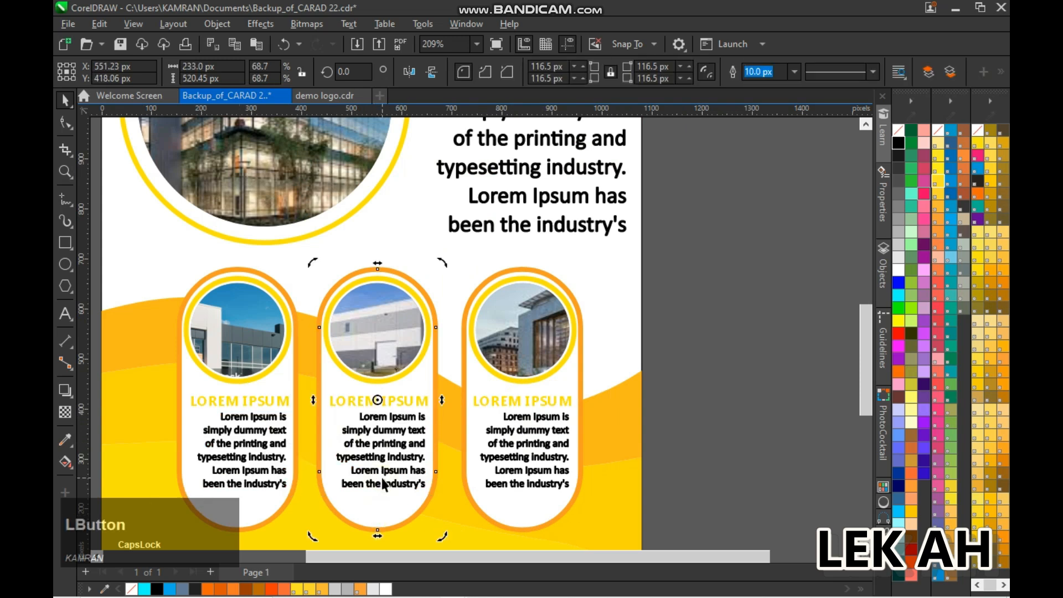
shift+click(434, 410)
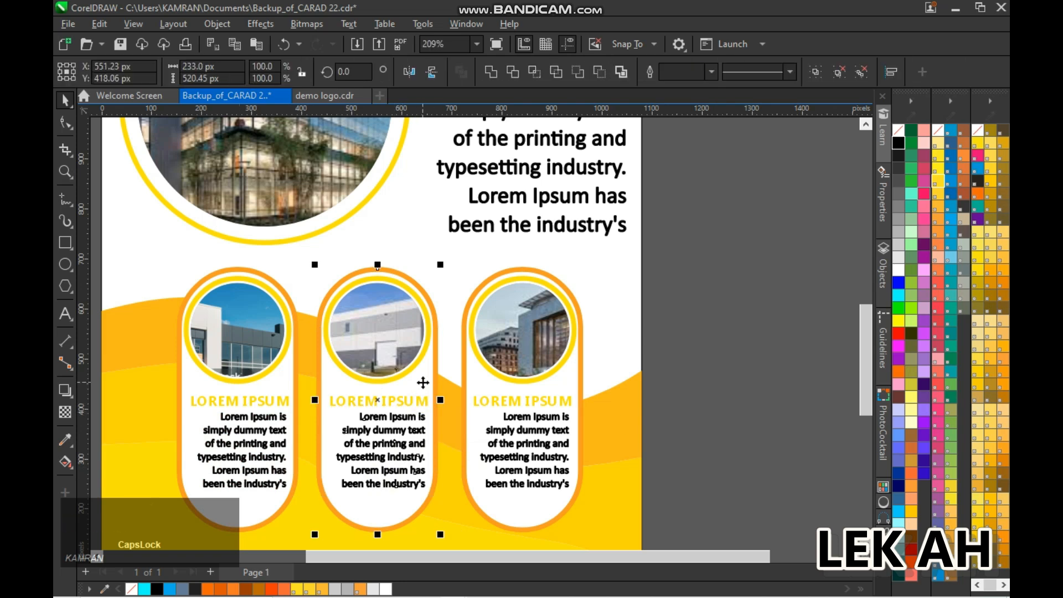
click(281, 380)
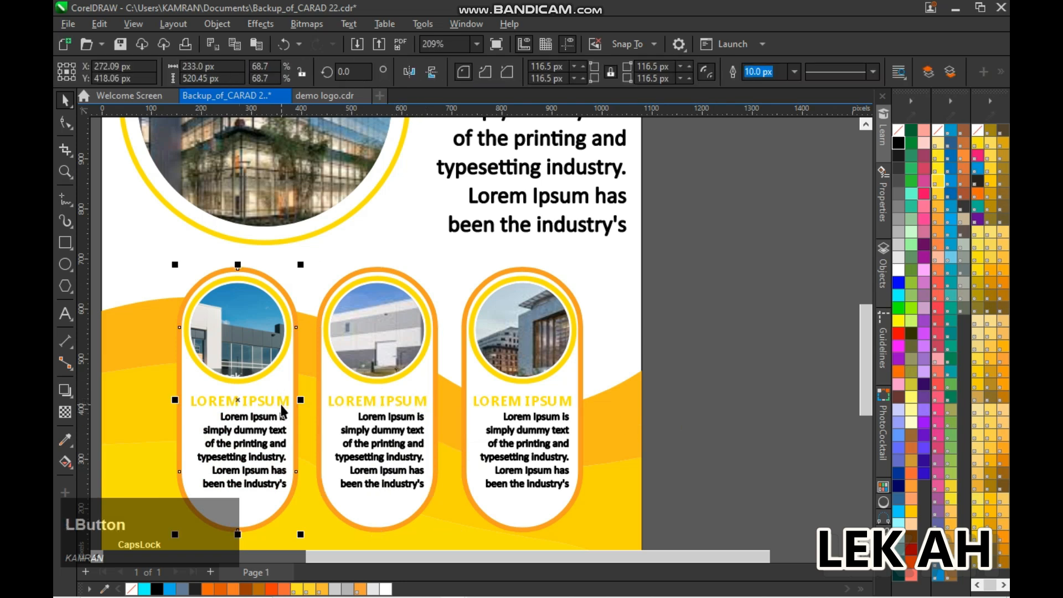
click(724, 399)
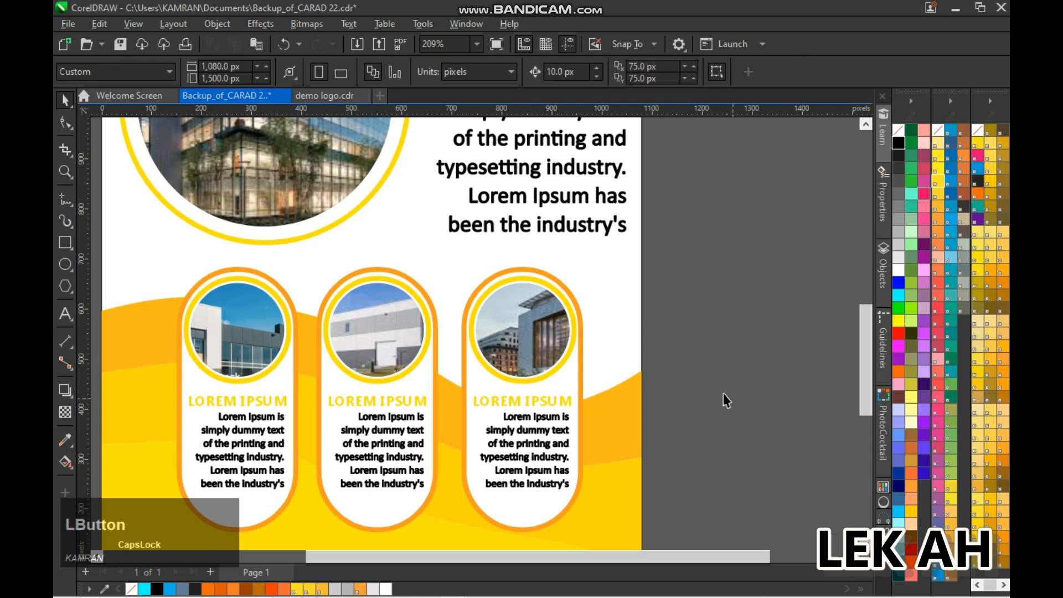
scroll(725, 400, down, 2)
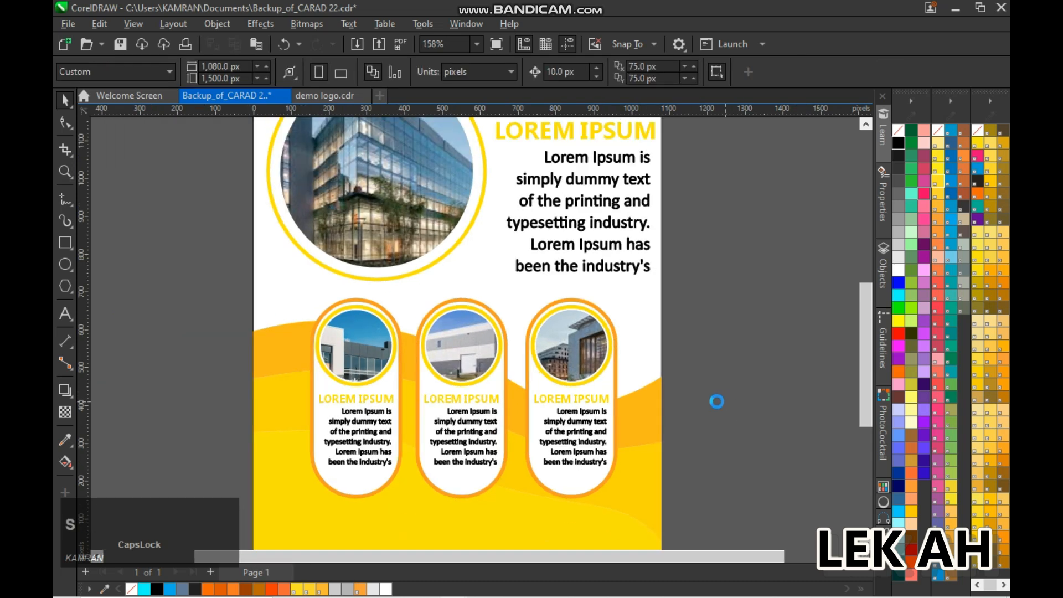
scroll(716, 401, down, 2)
click(728, 255)
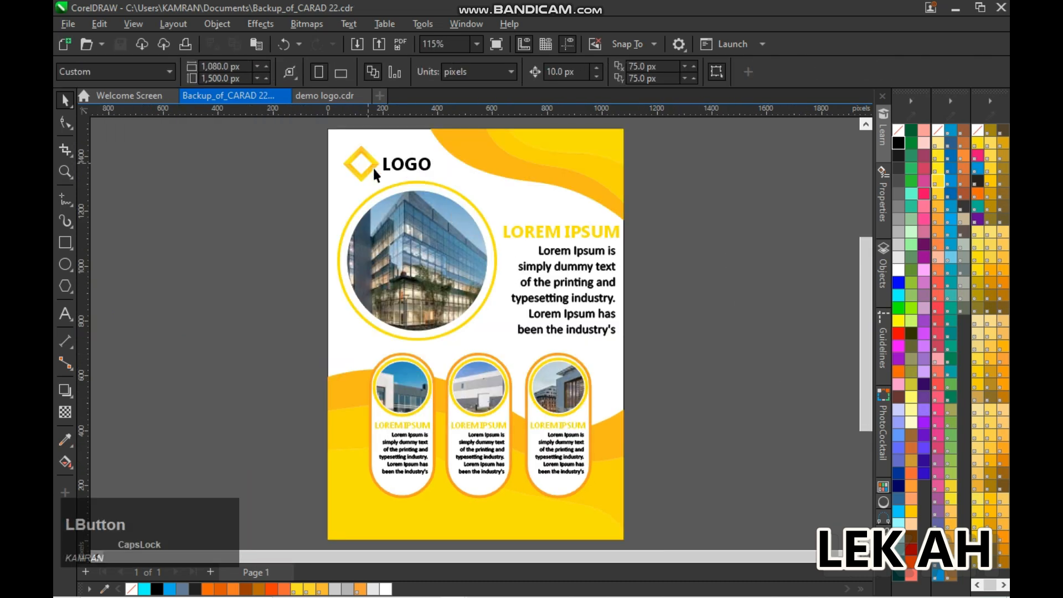
Place three smaller copies of the logo's diamond in differing sizes in a row above the large LOREM IPSUM heading
click(369, 165)
drag(368, 165, 499, 214)
right_click(499, 213)
drag(495, 167, 566, 213)
right_click(528, 209)
key(Up)
right_click(565, 214)
click(703, 219)
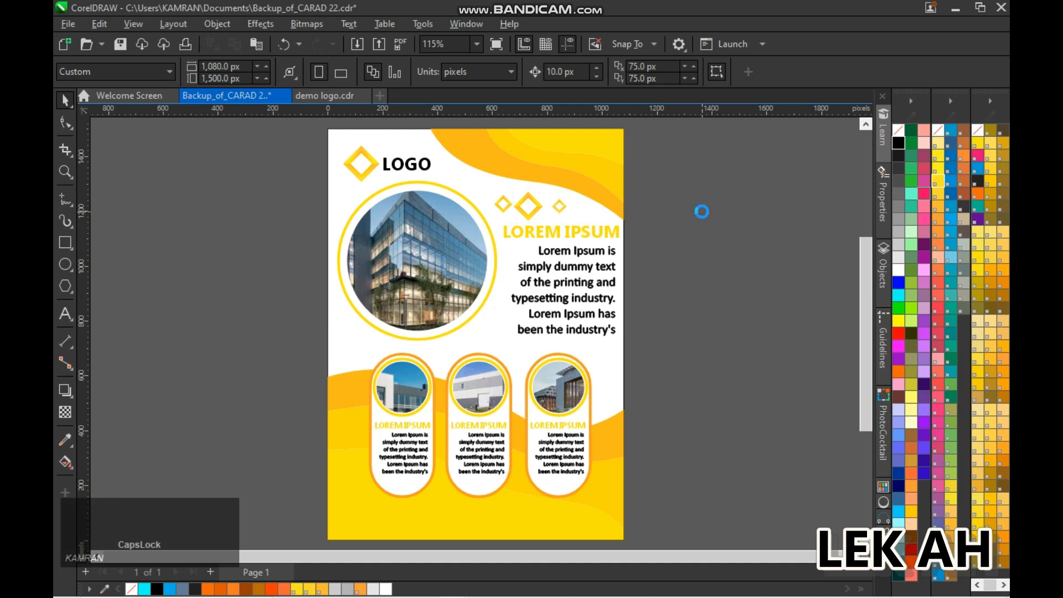
Draw a horizontal rectangle about 859 by 104 px, fill it yellow and remove its outline
key(Caps_Lock)
click(68, 244)
drag(155, 226, 390, 256)
key(space)
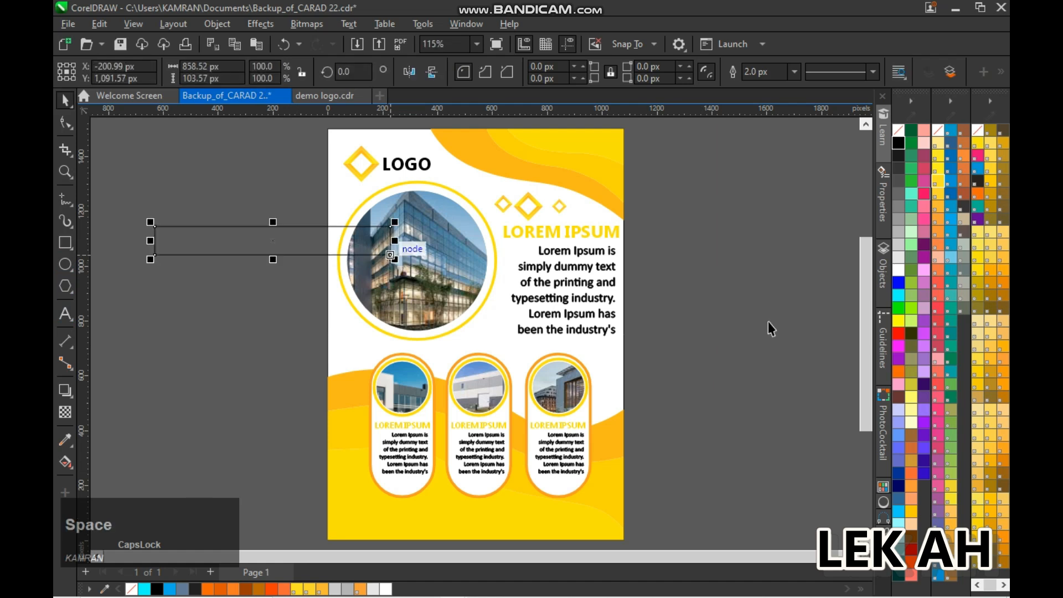
click(935, 188)
right_click(898, 130)
click(766, 227)
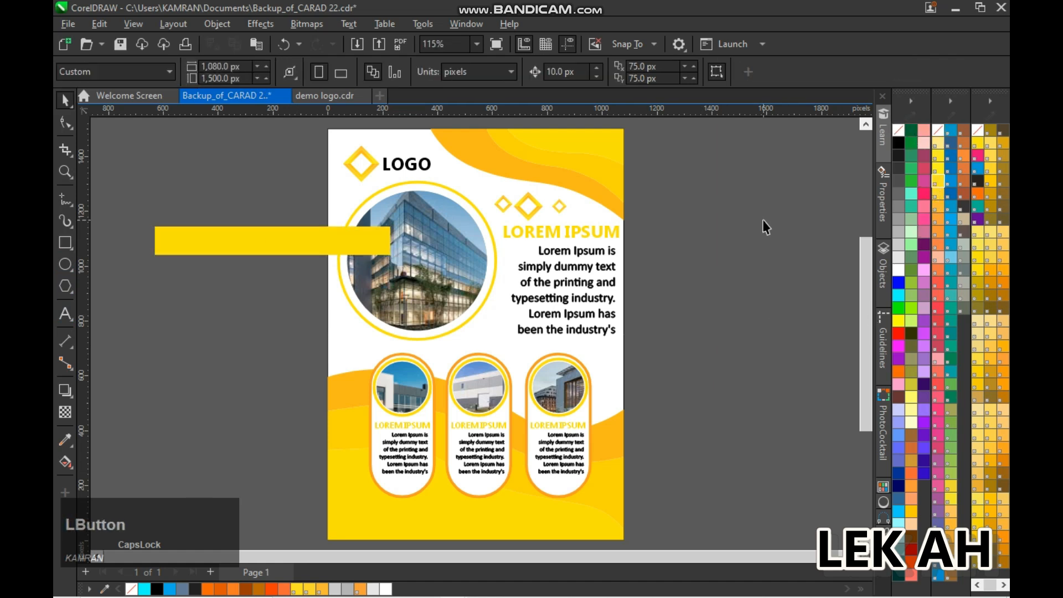
Round the yellow bar's lower-right corner and move the bar to the flyer's bottom edge below the capsules
click(183, 241)
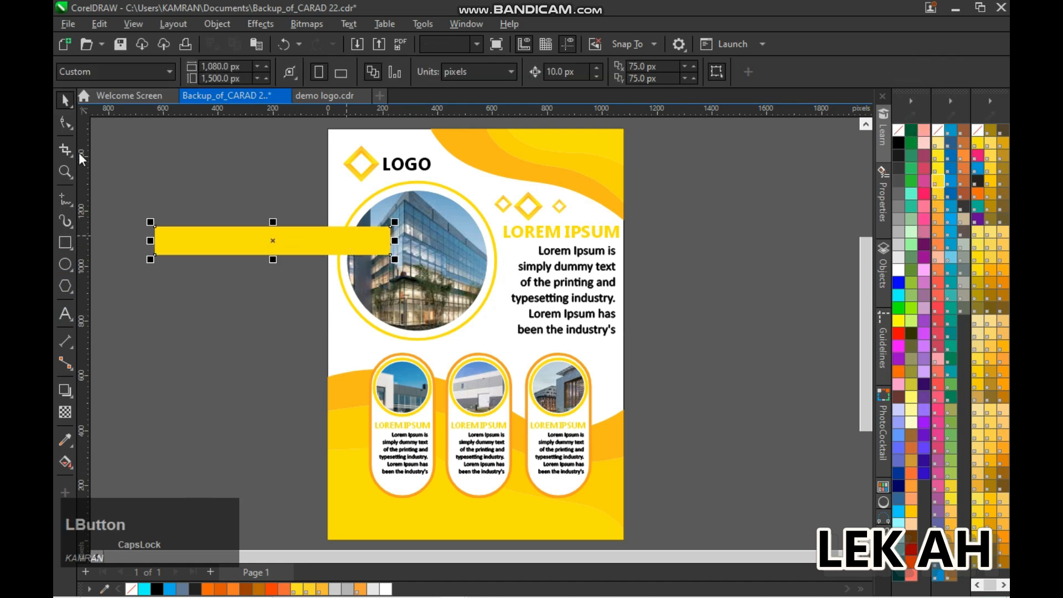
click(66, 102)
drag(271, 238, 378, 539)
Fill the bar with the orange sampled from the background wave and shift it right, leaving its left end off the page
click(69, 439)
click(352, 387)
click(363, 516)
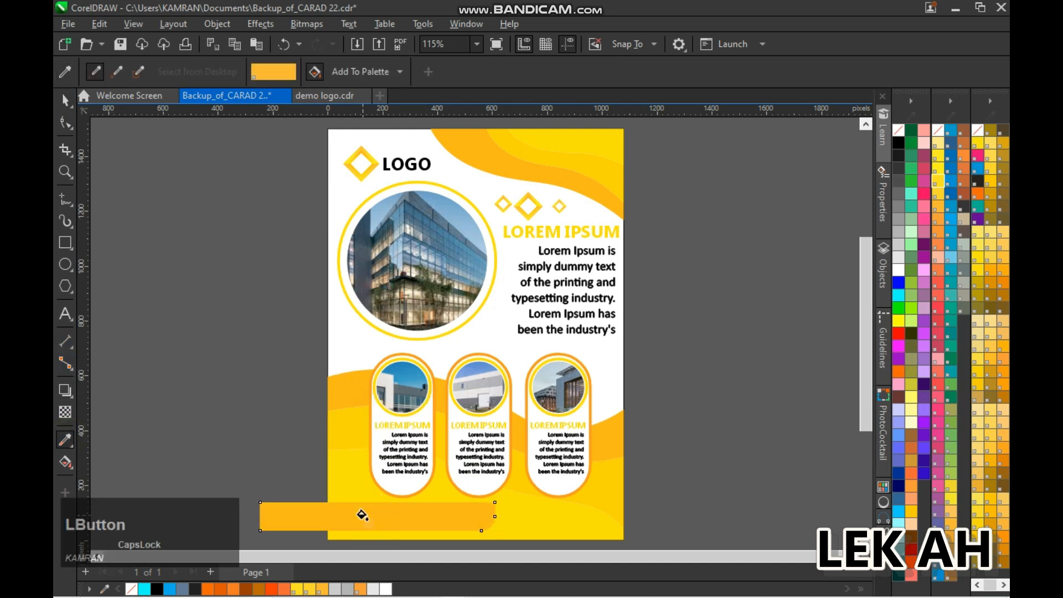
click(60, 99)
drag(380, 527, 420, 524)
click(304, 412)
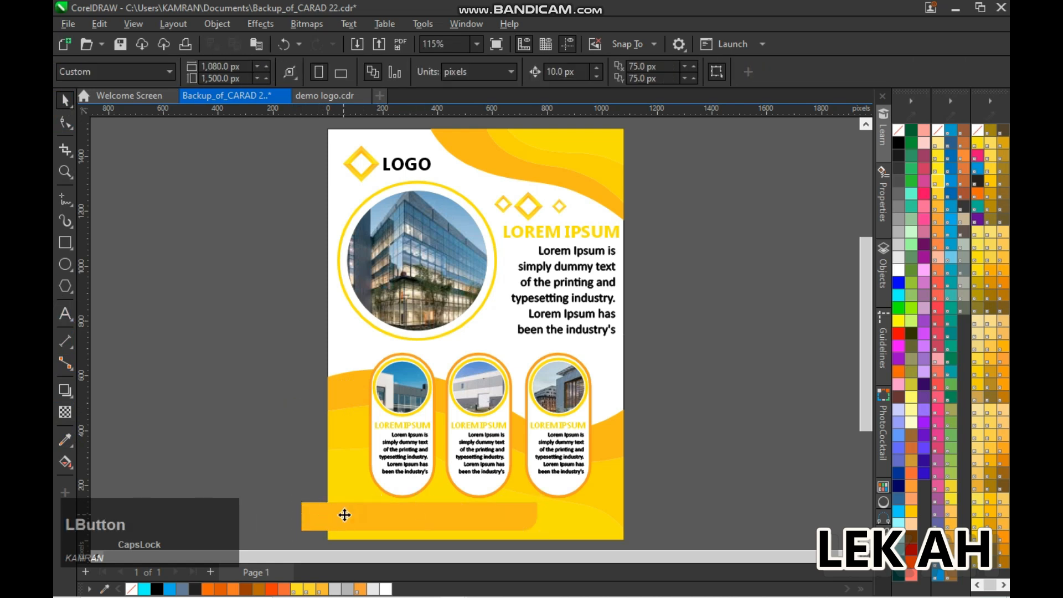
click(234, 285)
text(WWW)
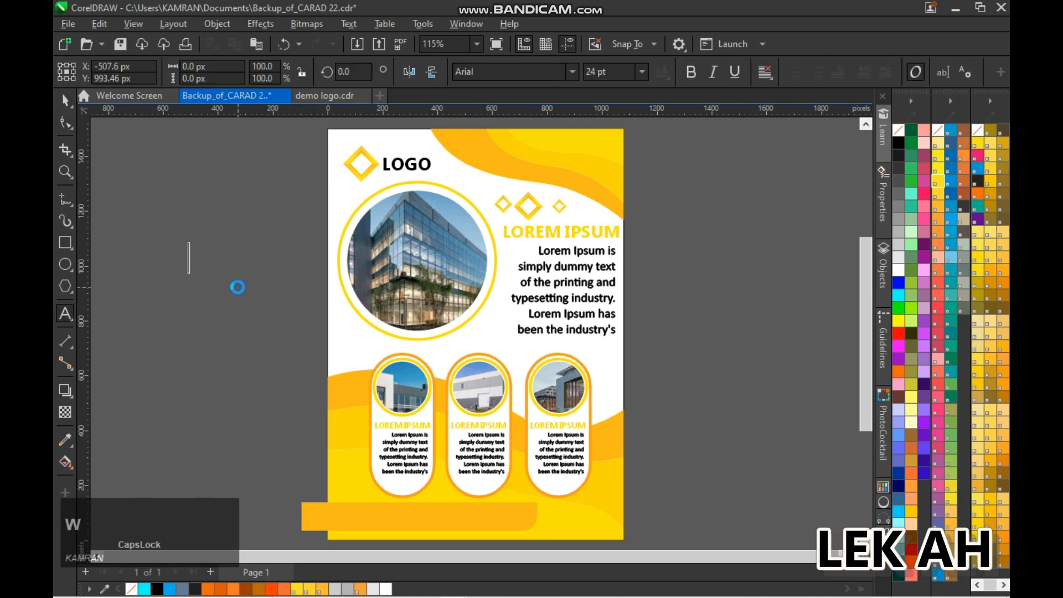
text(.LOREM IPSUM)
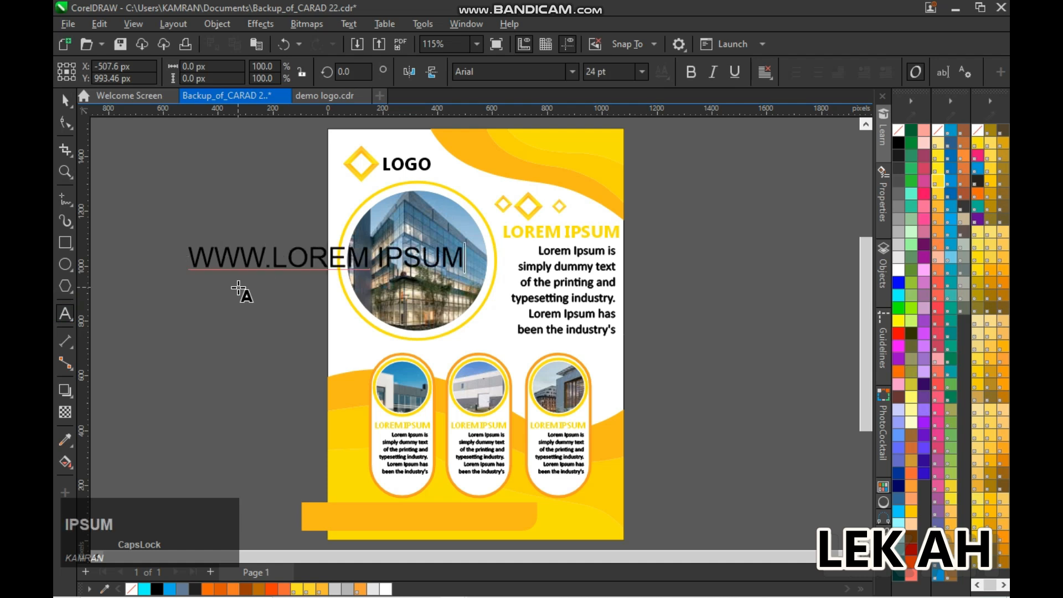
click(376, 259)
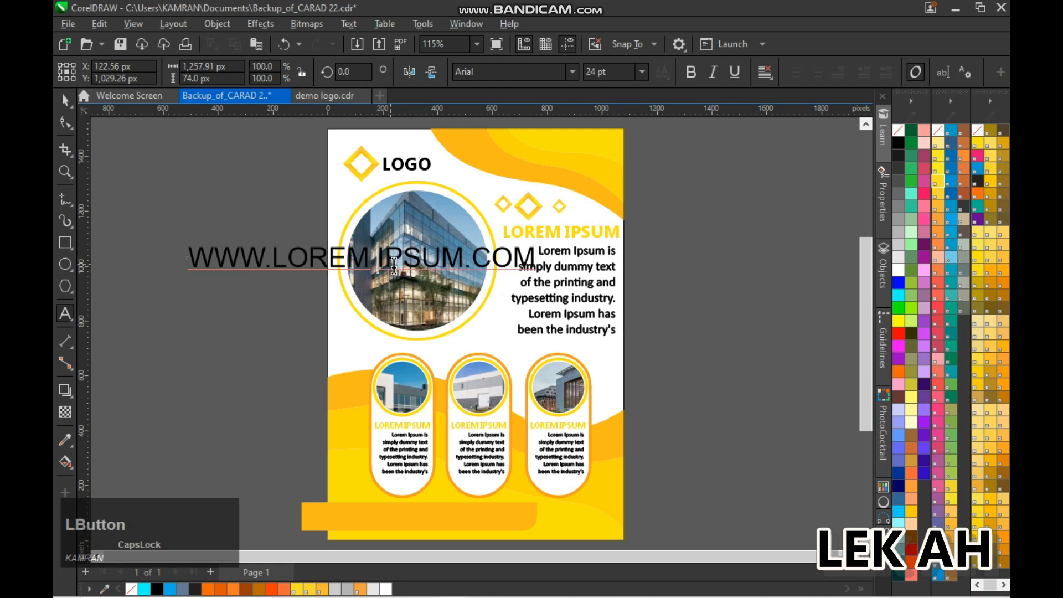
key(BackSpace)
click(66, 101)
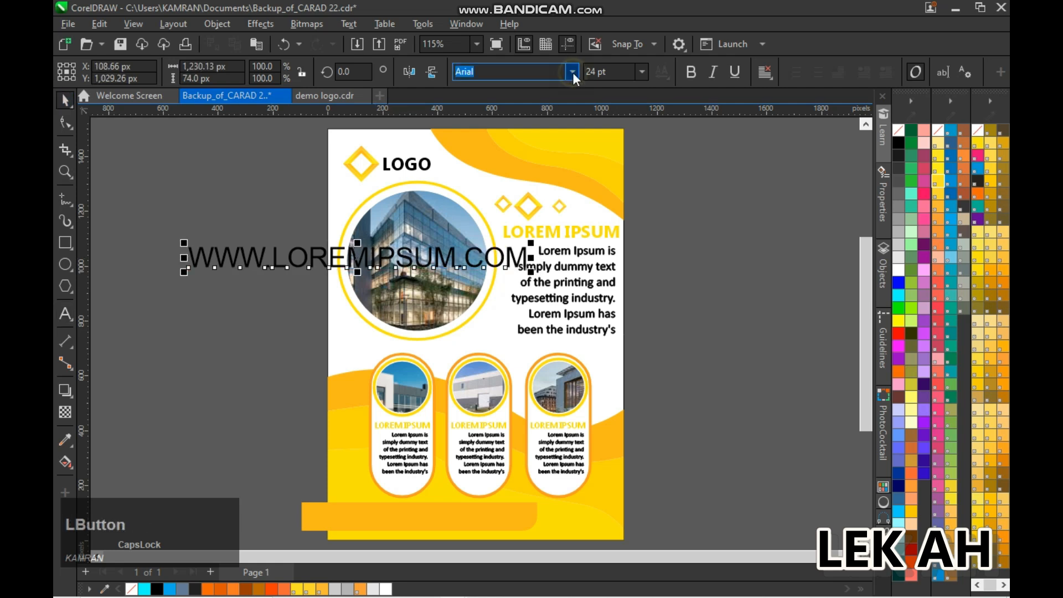
Give the web address a bold sans-serif font at 15 pt and move it onto the orange bar
click(572, 71)
click(534, 118)
click(589, 71)
text(15)
key(Return)
drag(297, 261, 418, 515)
click(511, 519)
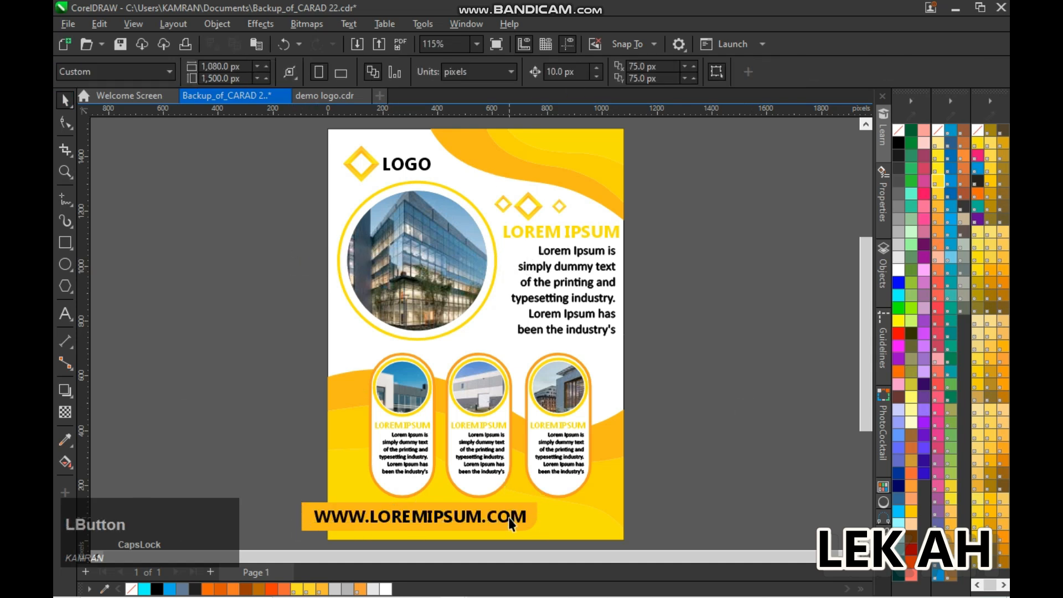
click(508, 514)
click(898, 270)
click(794, 335)
Clip the orange bar and its web address inside the yellow background shape and save the flyer
scroll(536, 561, down, 1)
drag(268, 427, 586, 503)
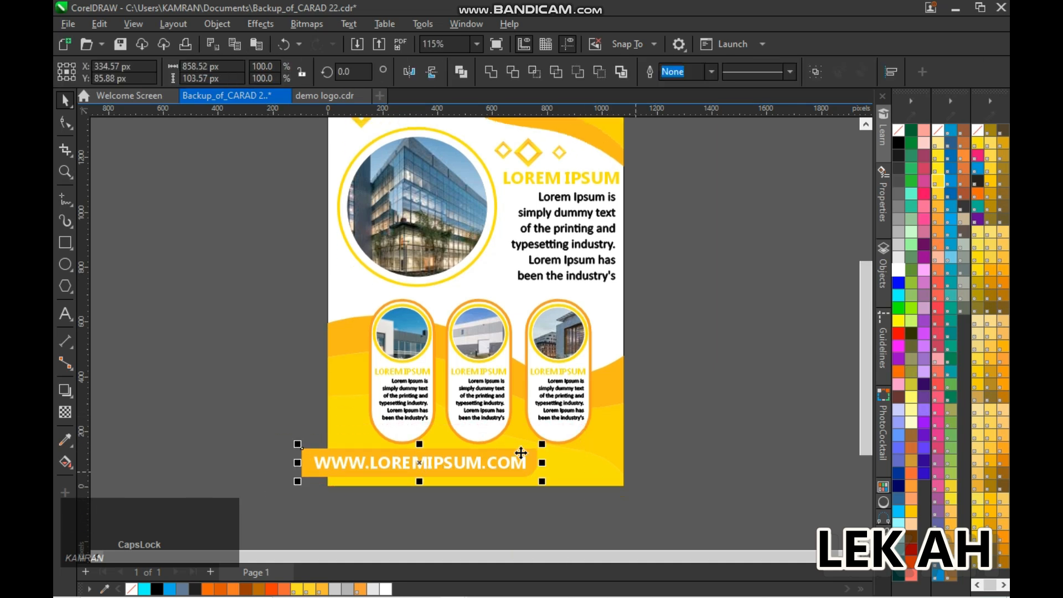
right_click(505, 456)
click(566, 492)
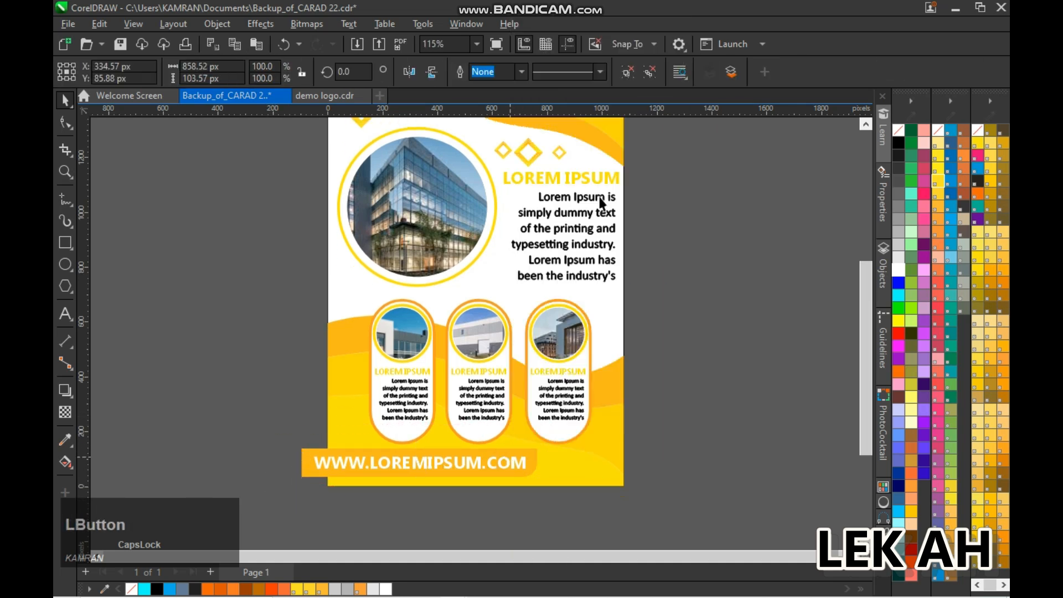
click(575, 462)
click(695, 441)
key(ctrl+s)
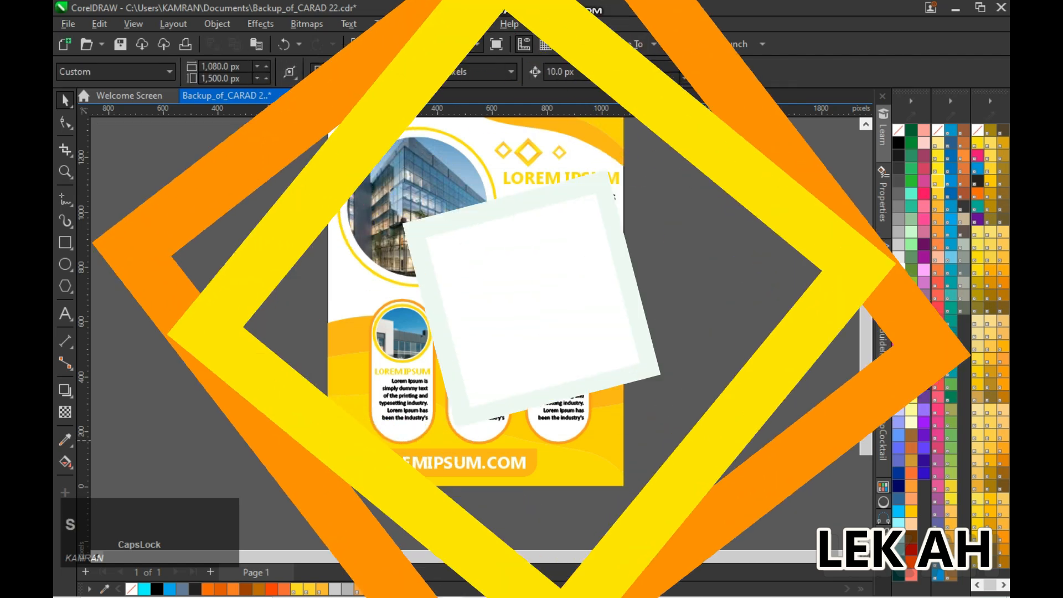